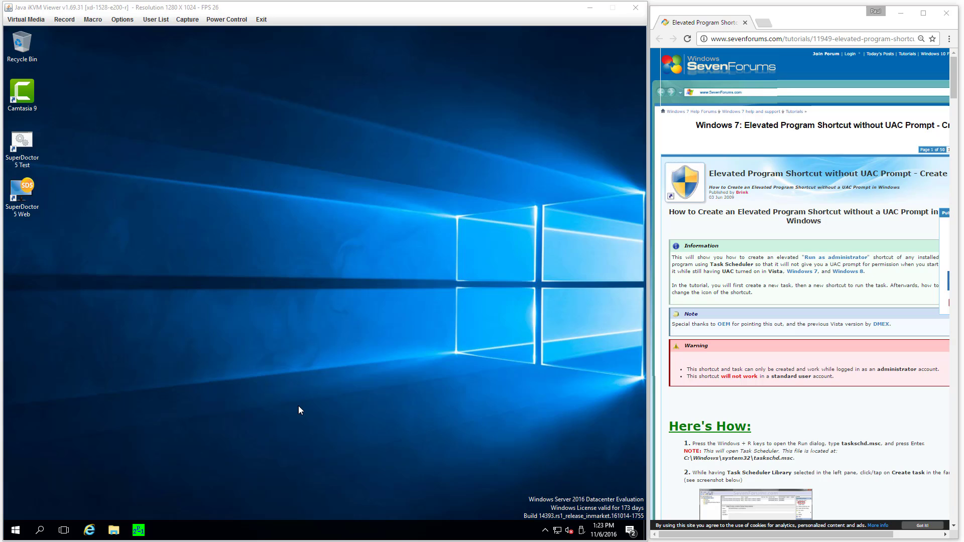
Launch Prime95 past the security warning, cancel the torture test, and enable Options > Start at Logon
left_click(138, 531)
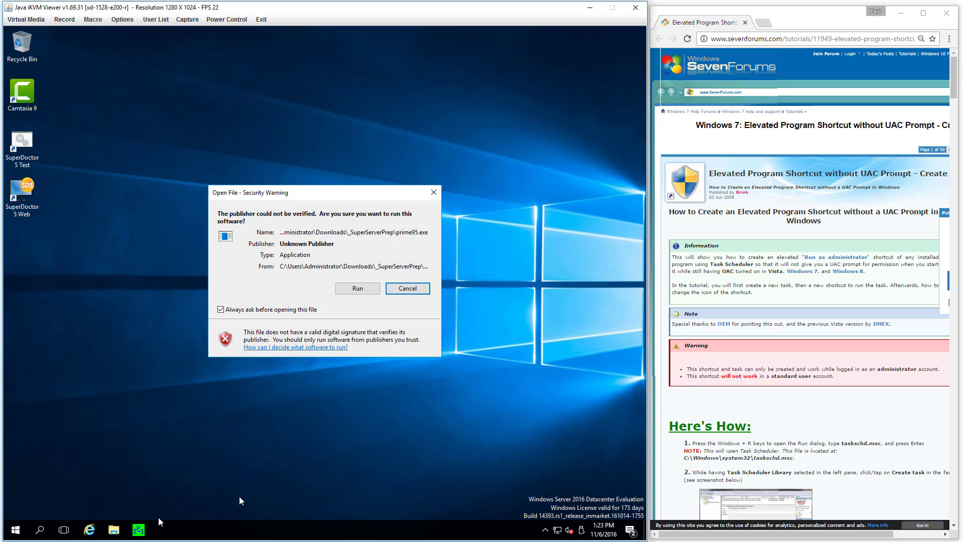
left_click(353, 288)
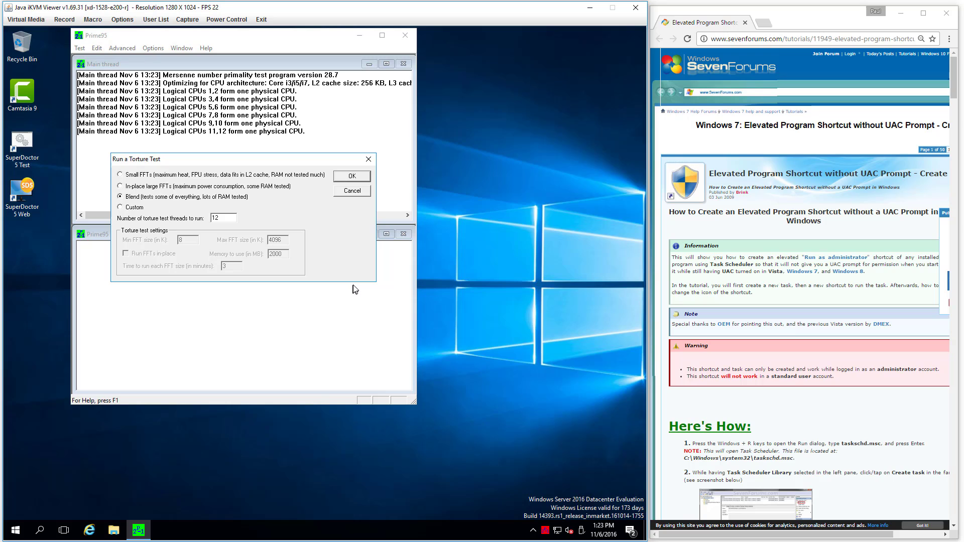
left_click(351, 191)
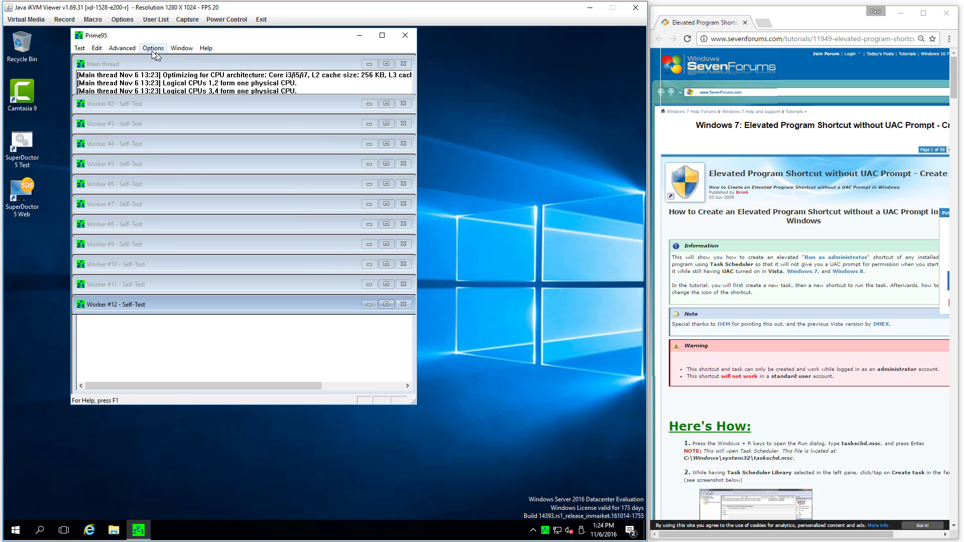
left_click(153, 48)
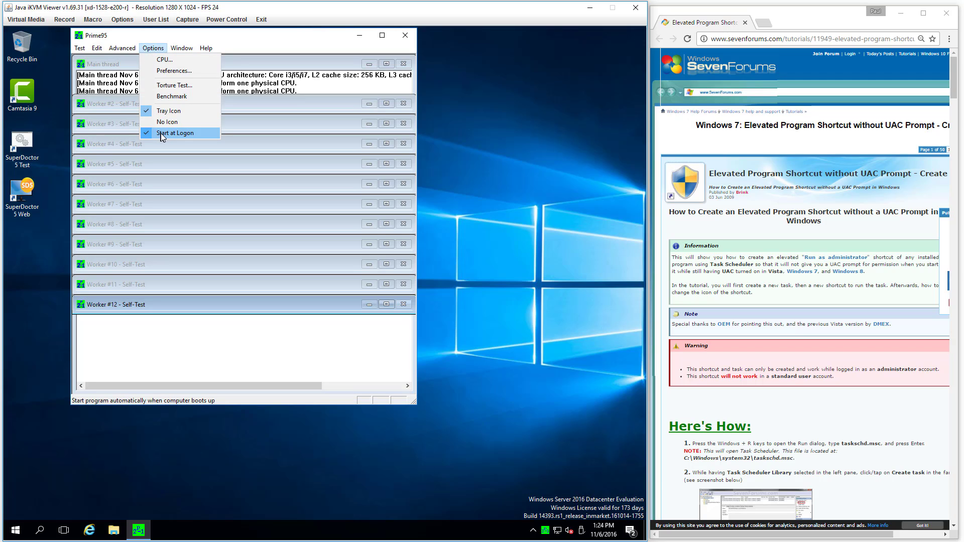
left_click(304, 42)
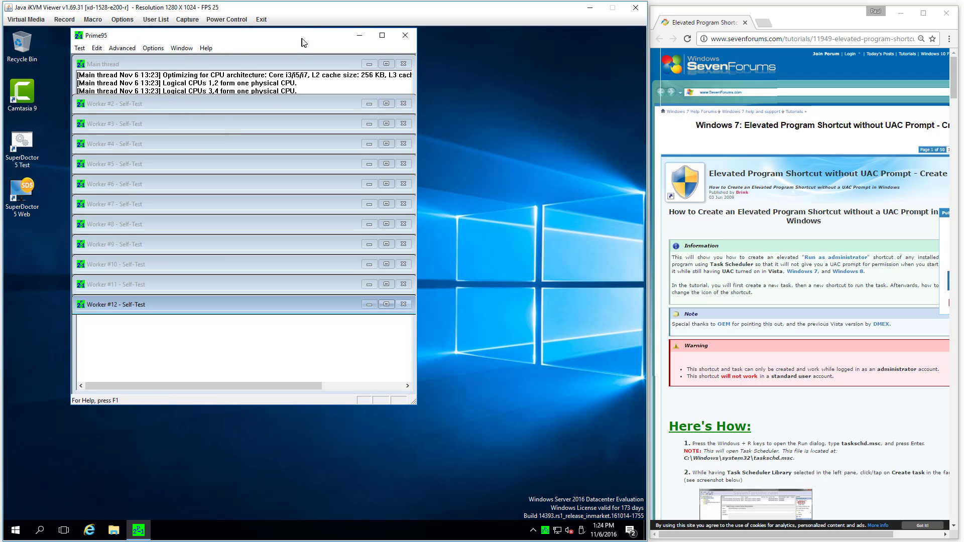
Close Prime95 and sign out of Windows
left_click(405, 33)
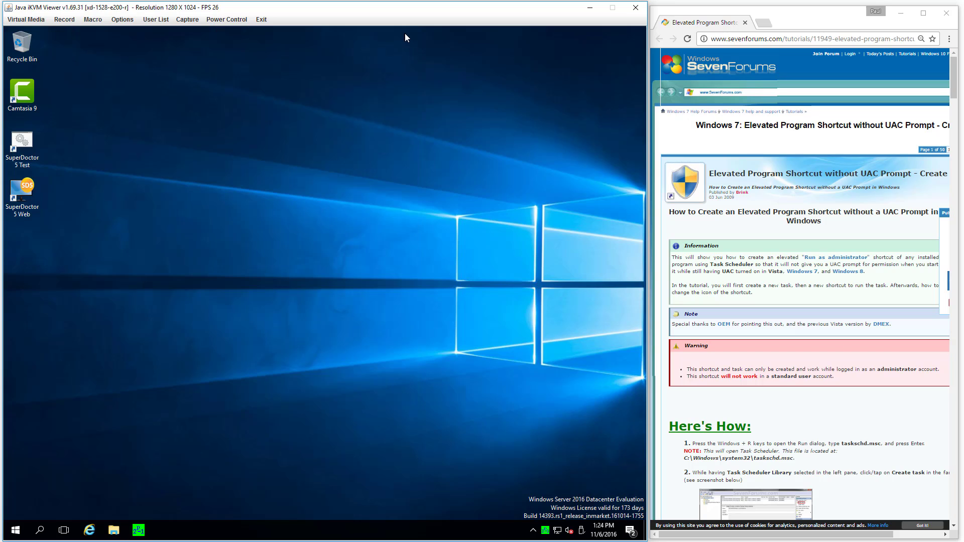
left_click(14, 531)
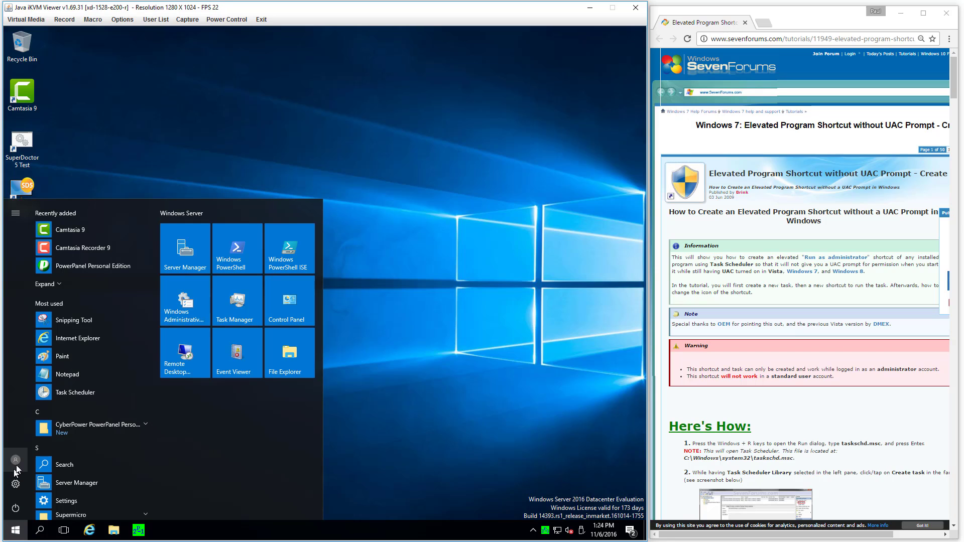
left_click(16, 467)
left_click(26, 435)
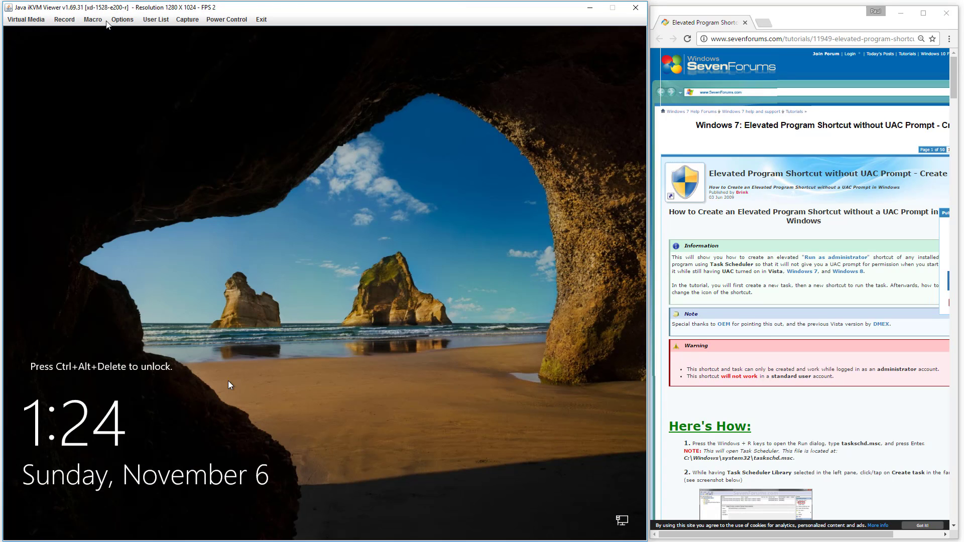
Log back in as Administrator by sending Ctrl+Alt+Del and entering the account password
left_click(99, 20)
mouse_move(121, 73)
left_click(166, 73)
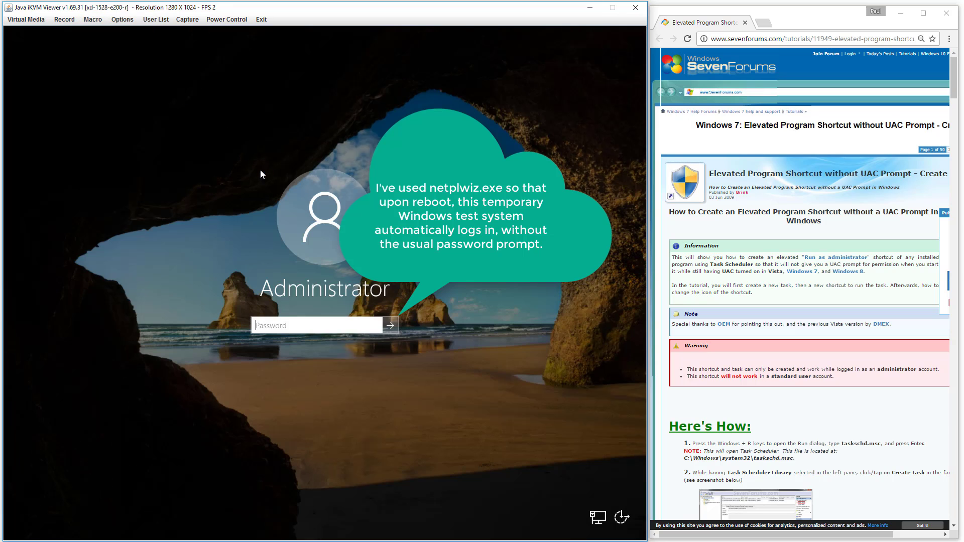
type("••••••••••")
key("Return")
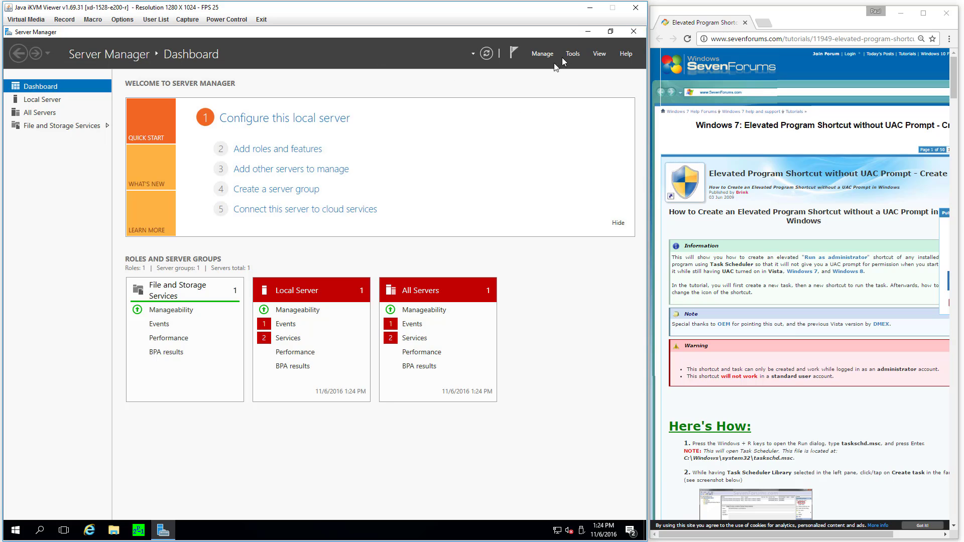
Close Server Manager, allow the auto-launched Prime95 to run, and dismiss its torture test prompt
left_click(634, 31)
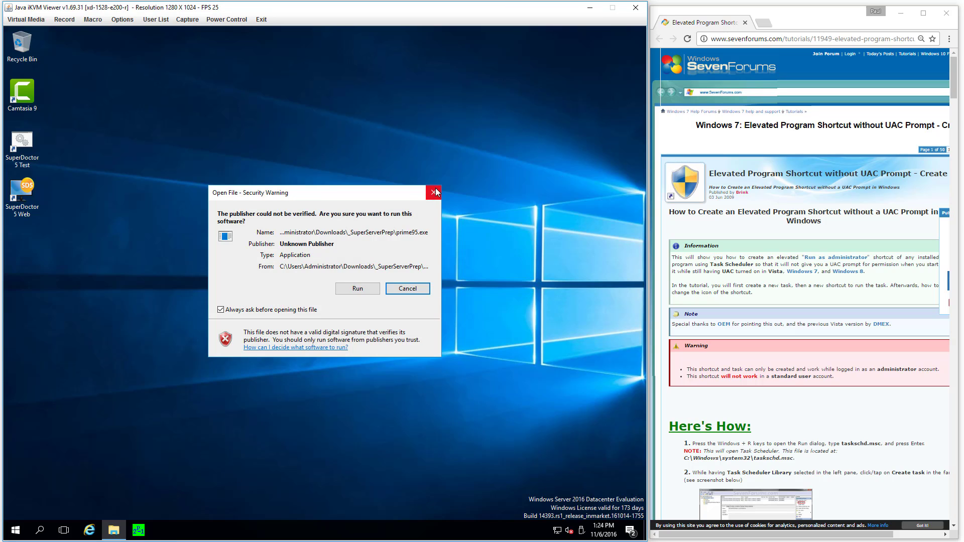
left_click(356, 286)
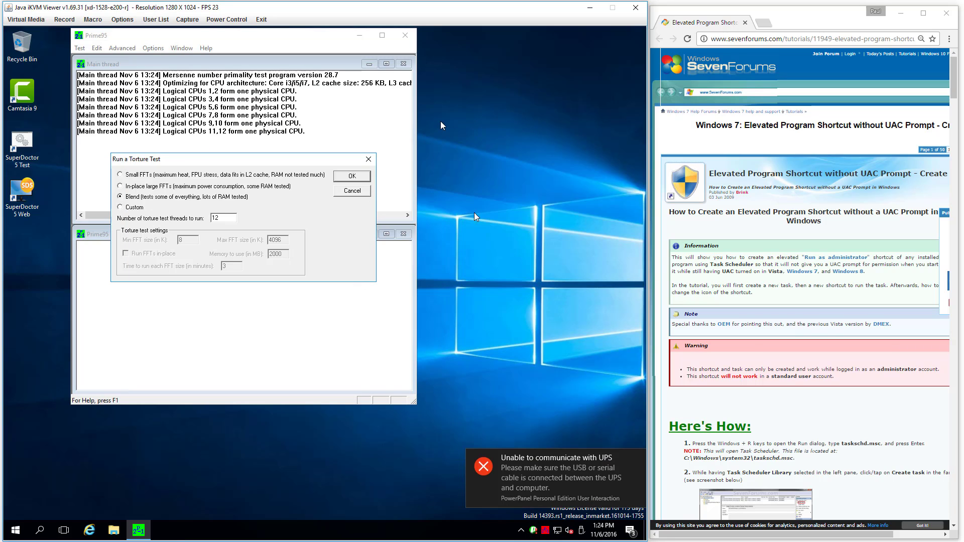
left_click(369, 159)
Close Prime95, dismiss the UPS error notification, and exit the UPS monitor from its tray icon
left_click(405, 36)
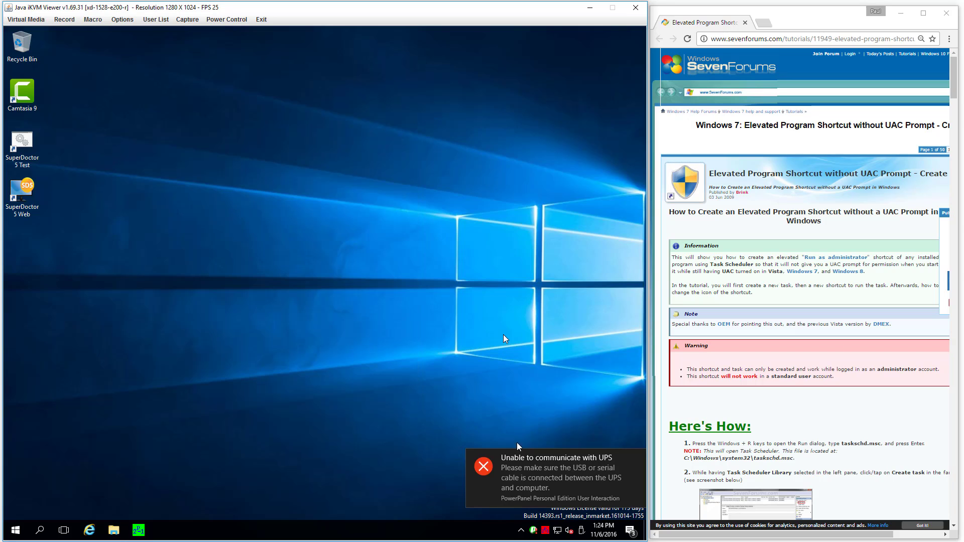
left_click(638, 460)
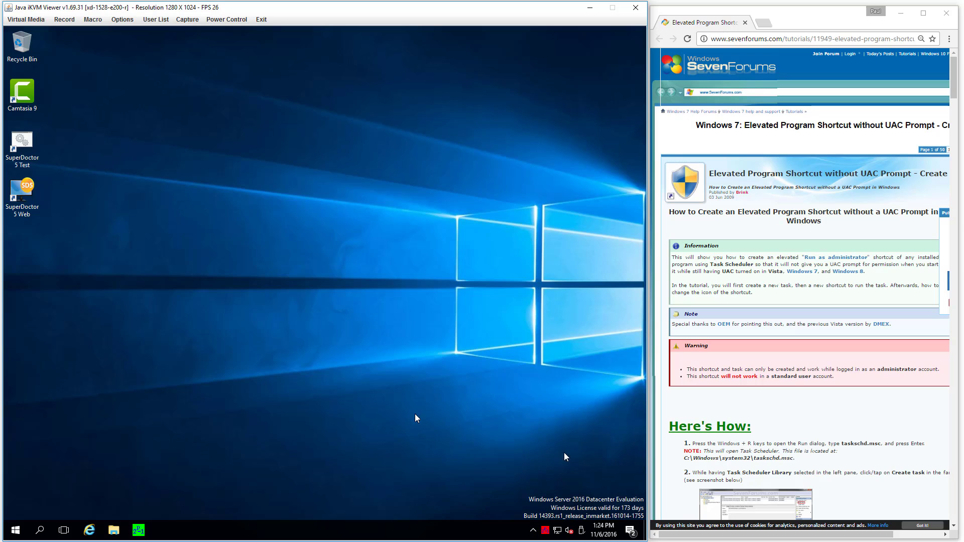
right_click(546, 531)
left_click(561, 523)
Scroll the SevenForums tutorial down to its Here's How steps, then bring up the Start menu
scroll(697, 376, "down", 1)
scroll(697, 376, "down", 4)
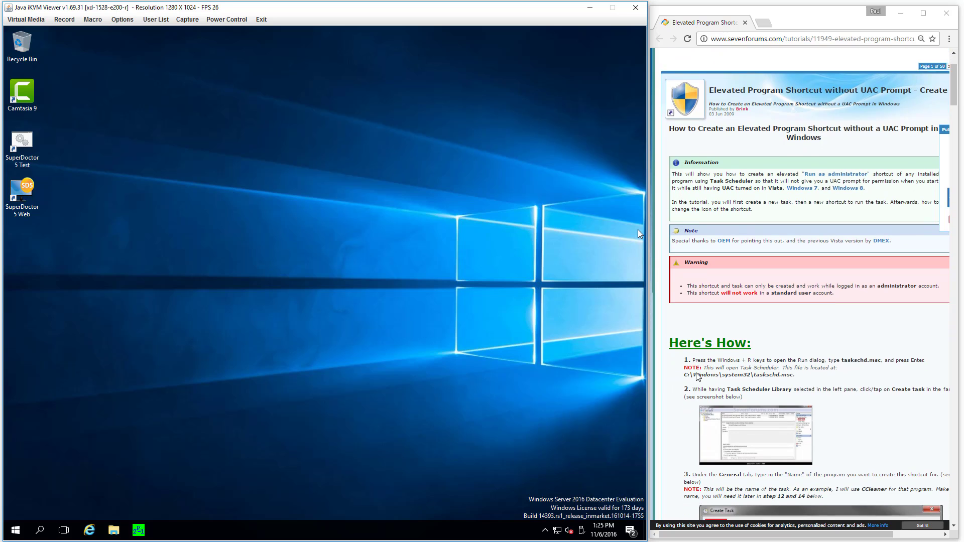
scroll(697, 375, "down", 1)
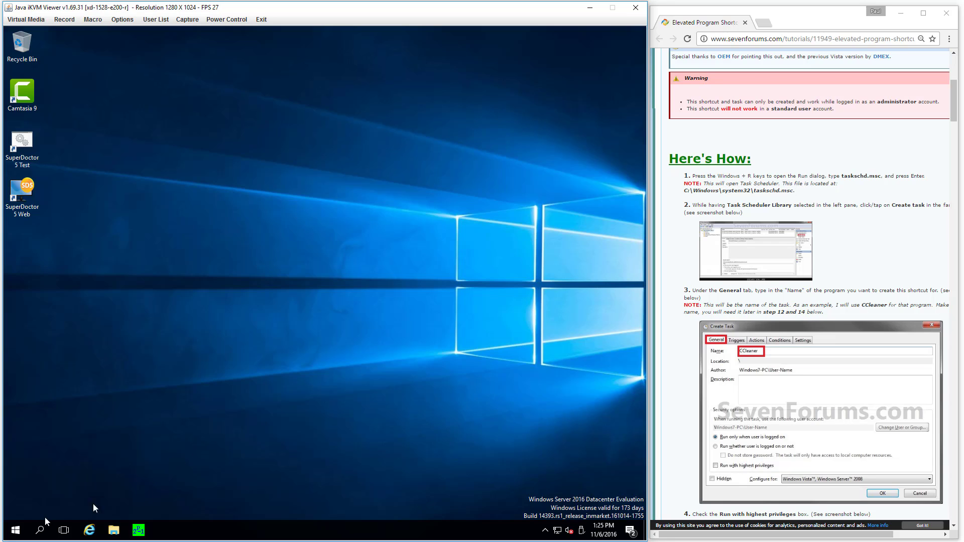
left_click(15, 530)
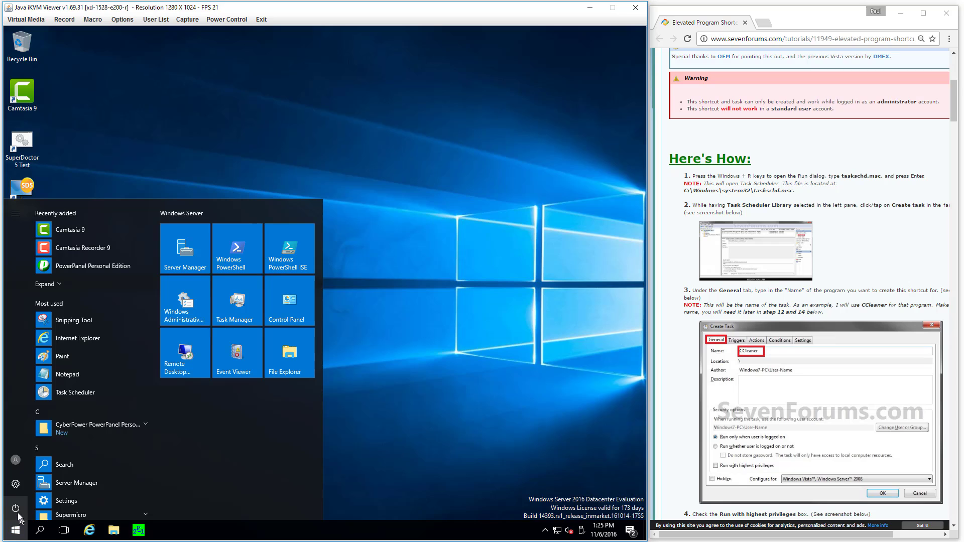
left_click(463, 431)
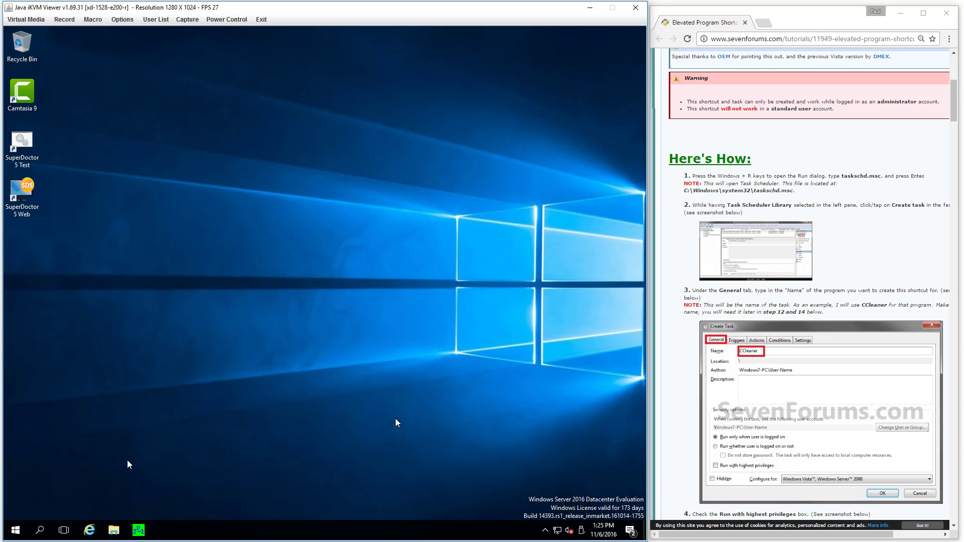
left_click(15, 530)
Open Task Scheduler with taskschd.msc and start a new Create Task dialog
left_click(15, 530)
key("super+r")
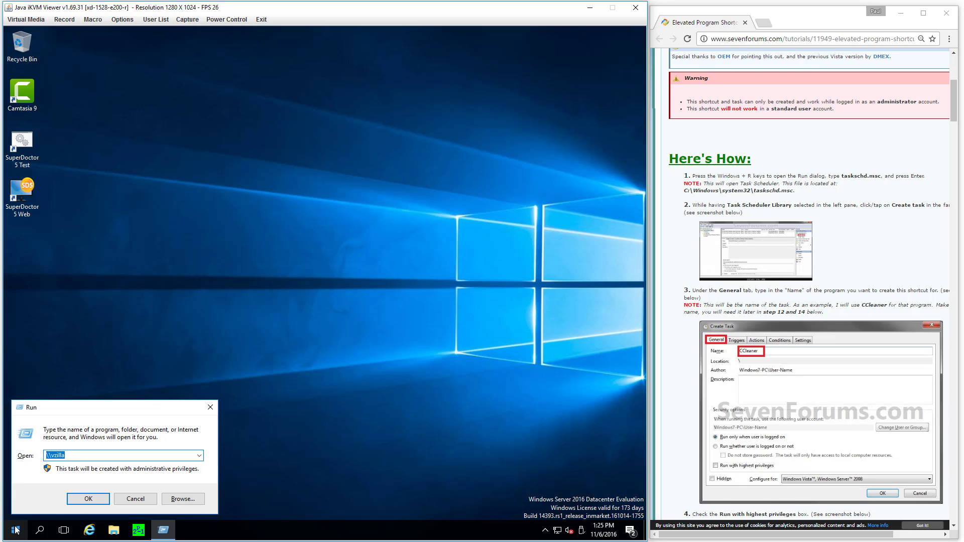
type("taskschd.msc")
key("Return")
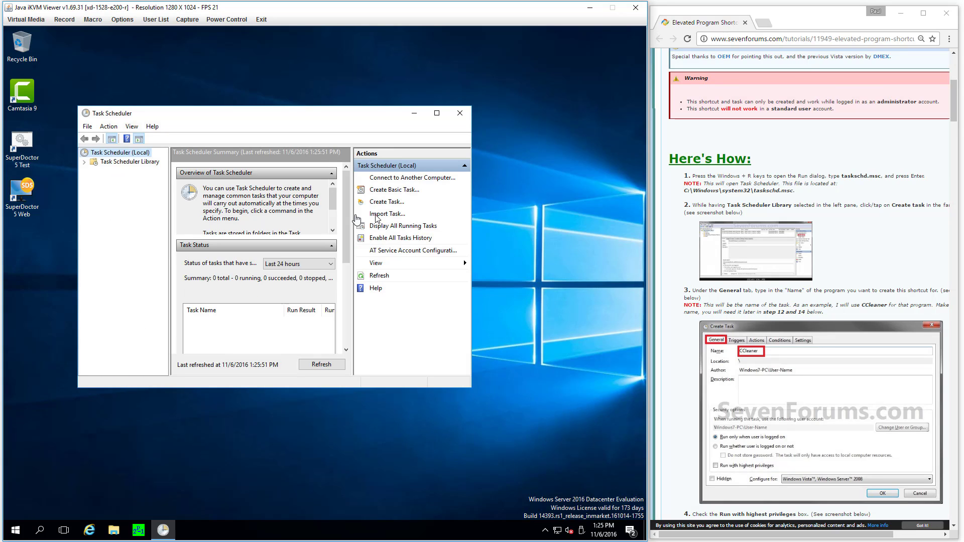
left_click(393, 207)
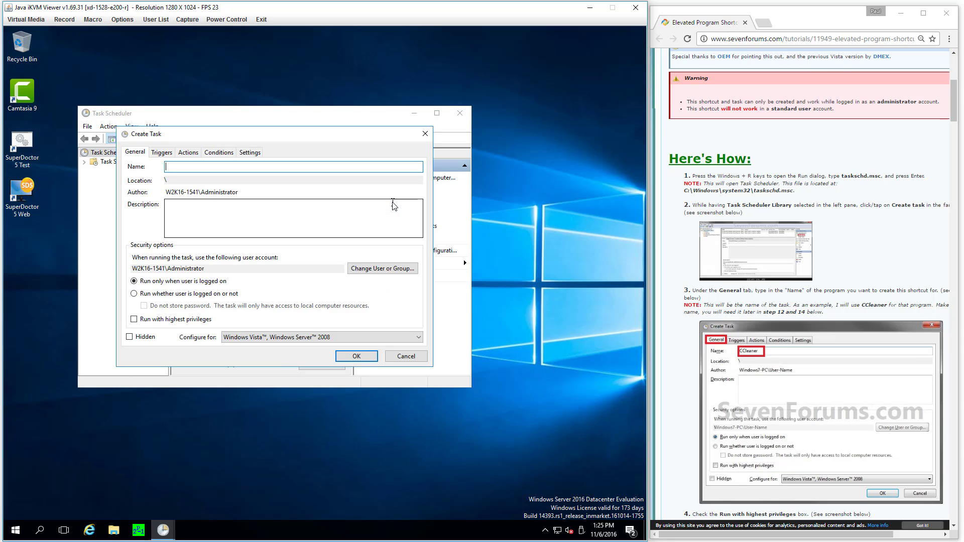
Open File Explorer to C:\util showing prime95.exe and move it below the task dialog
left_click(113, 530)
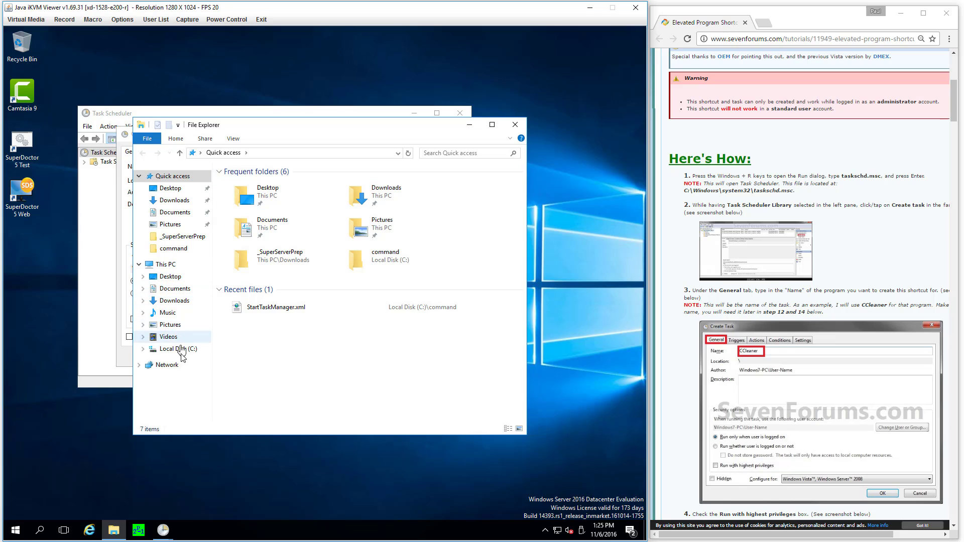
left_click(179, 354)
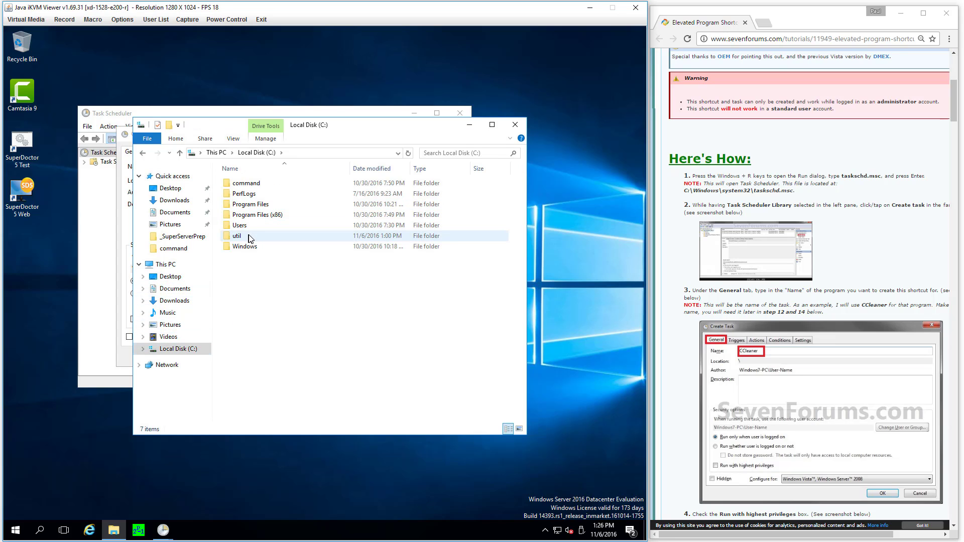
double_click(252, 236)
double_click(253, 205)
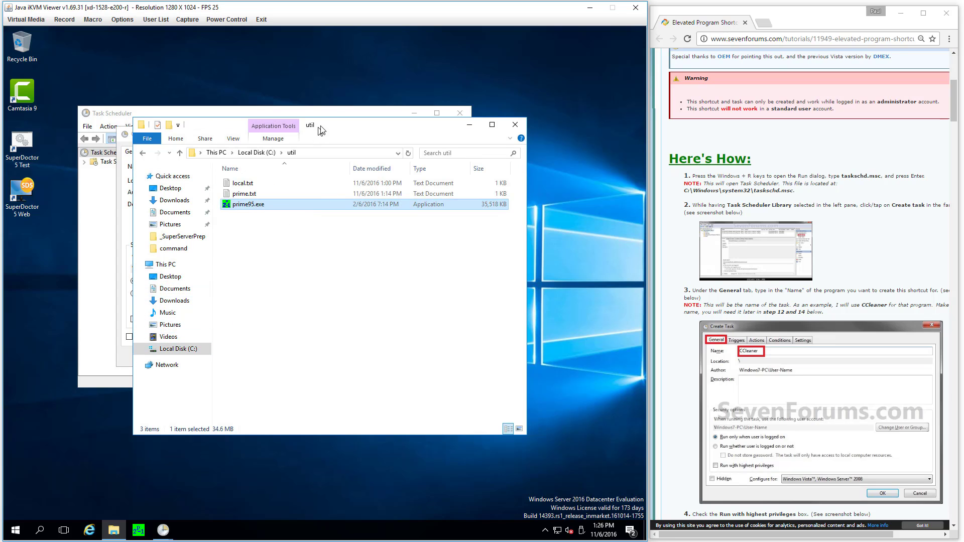
left_click_drag(378, 242, 293, 455)
Name the task Prime95 and enable Run with highest privileges
left_click(192, 168)
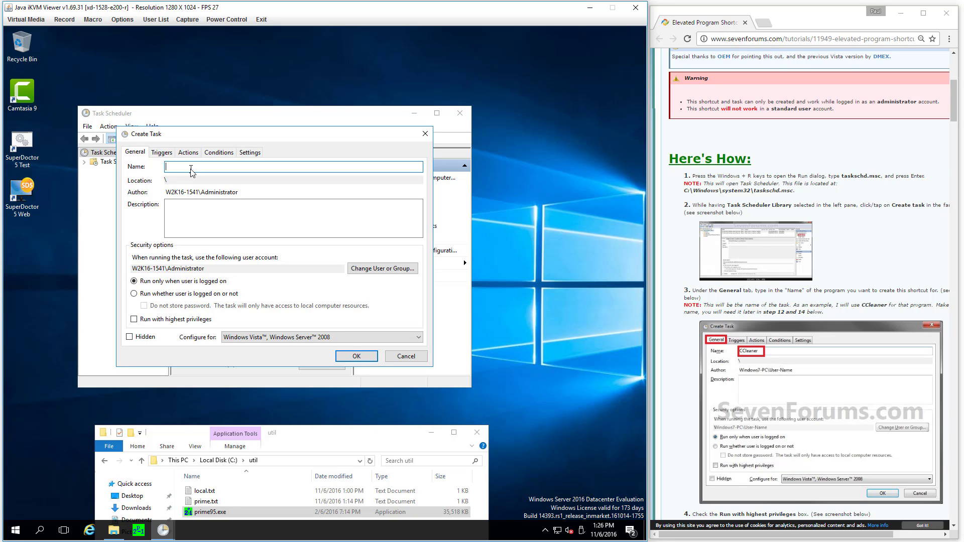
type("Prime95")
scroll(677, 329, "down", 7)
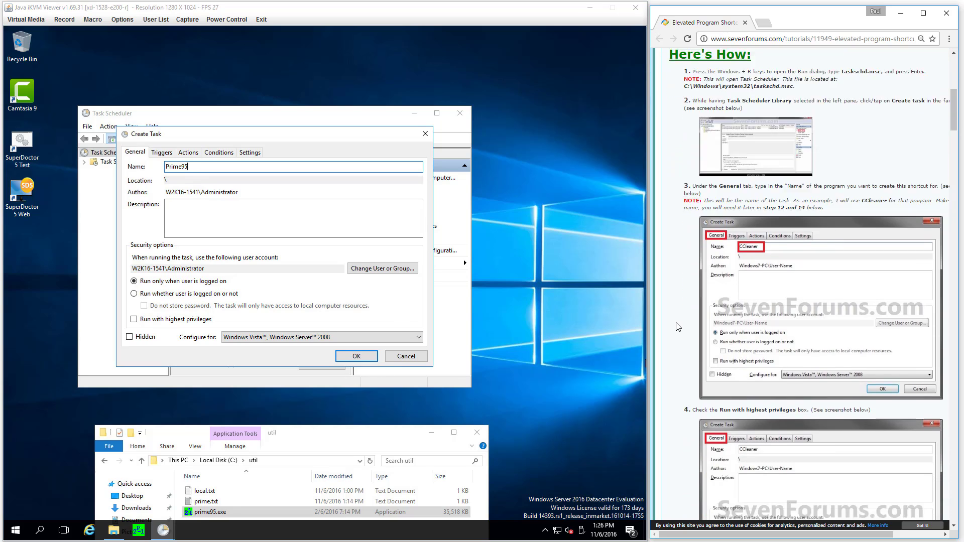
left_click(134, 319)
Configure the task for Windows Server 2016
scroll(704, 363, "down", 2)
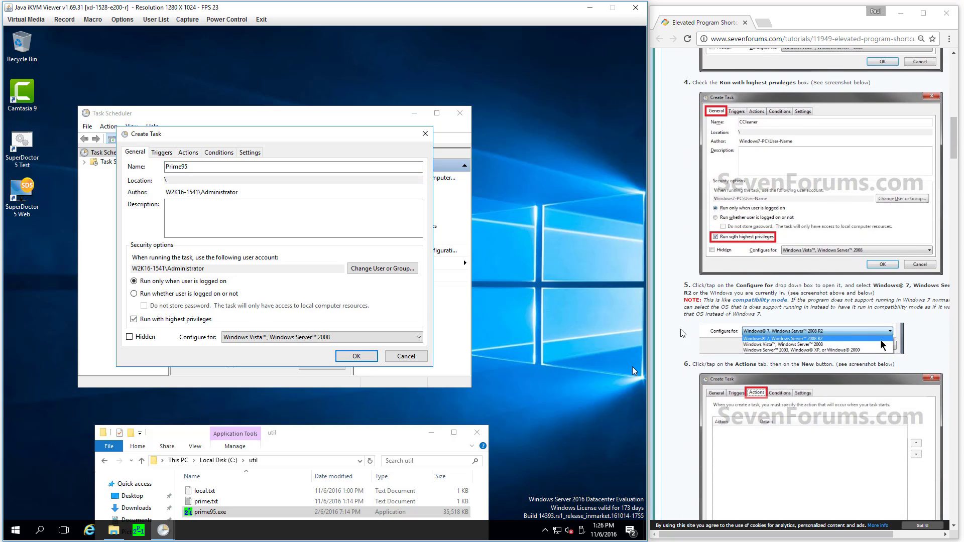
left_click(331, 338)
left_click(311, 347)
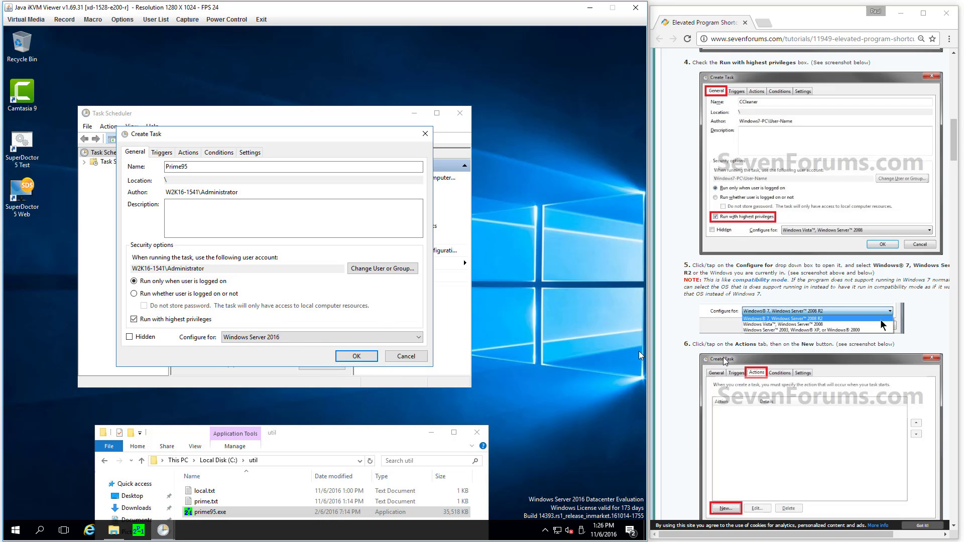
scroll(711, 325, "down", 2)
scroll(711, 325, "down", 4)
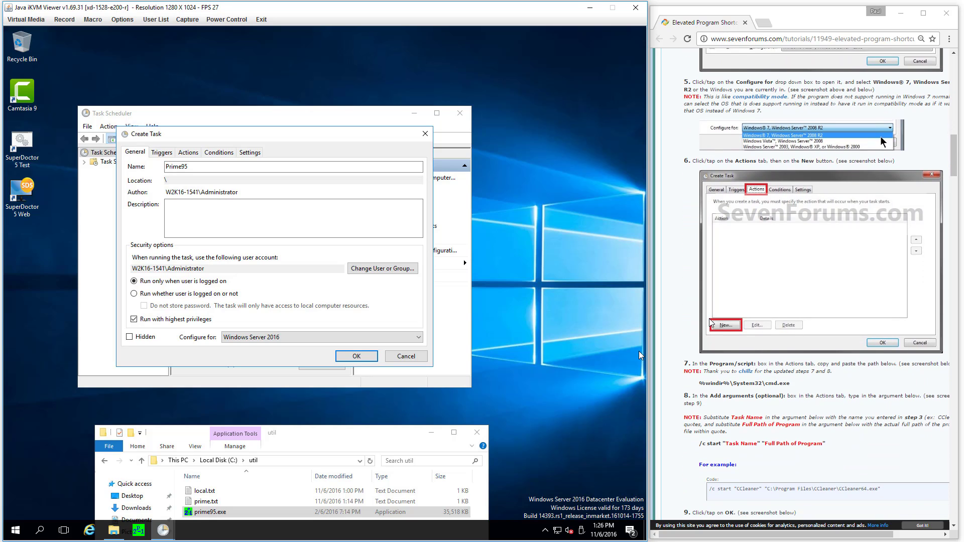
Add a new action whose program is %windir%\System32\cmd.exe
left_click(184, 154)
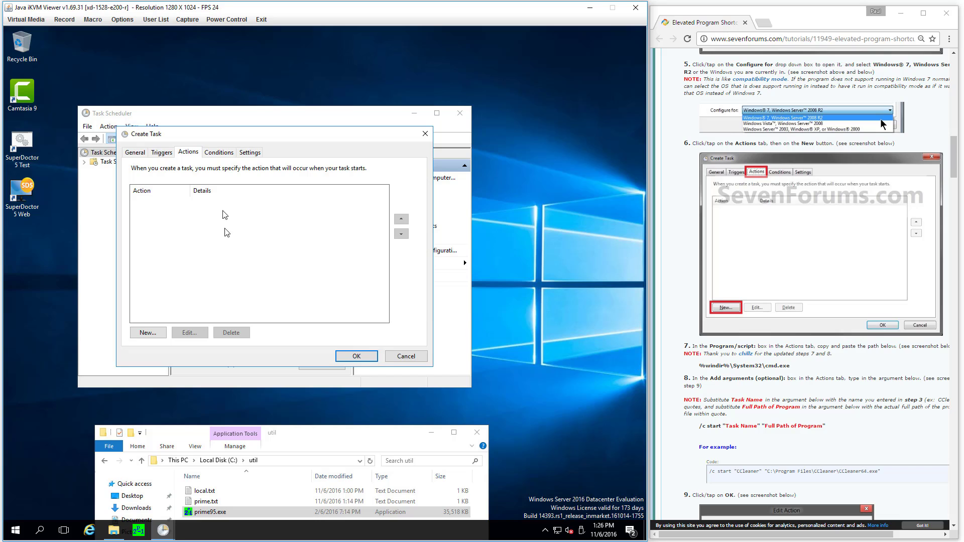
left_click(149, 332)
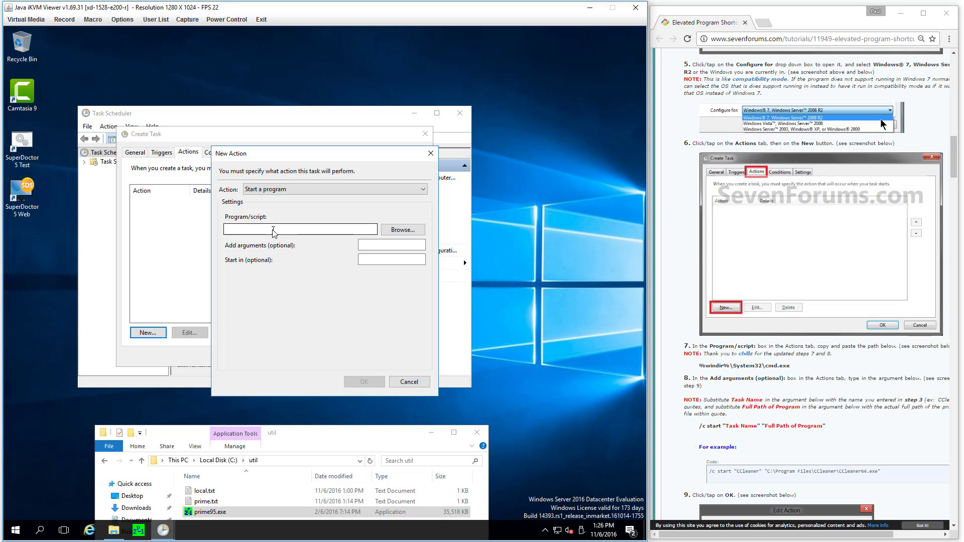
left_click(272, 230)
type("%windor")
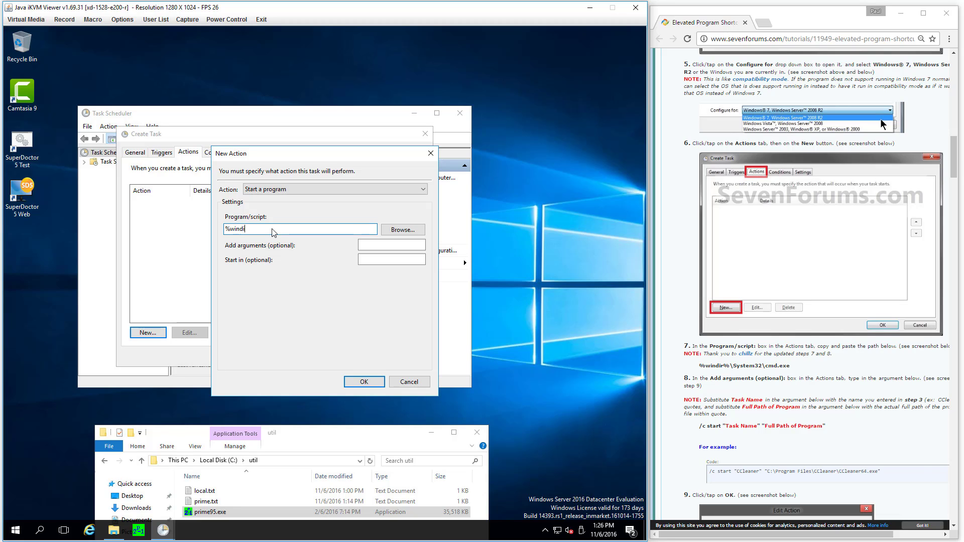
type("%\\System32\\cmd.exe")
Set the action arguments to /c start "Prime95" "C:\util\prime95.exe", pasting the copied exe path
left_click(372, 246)
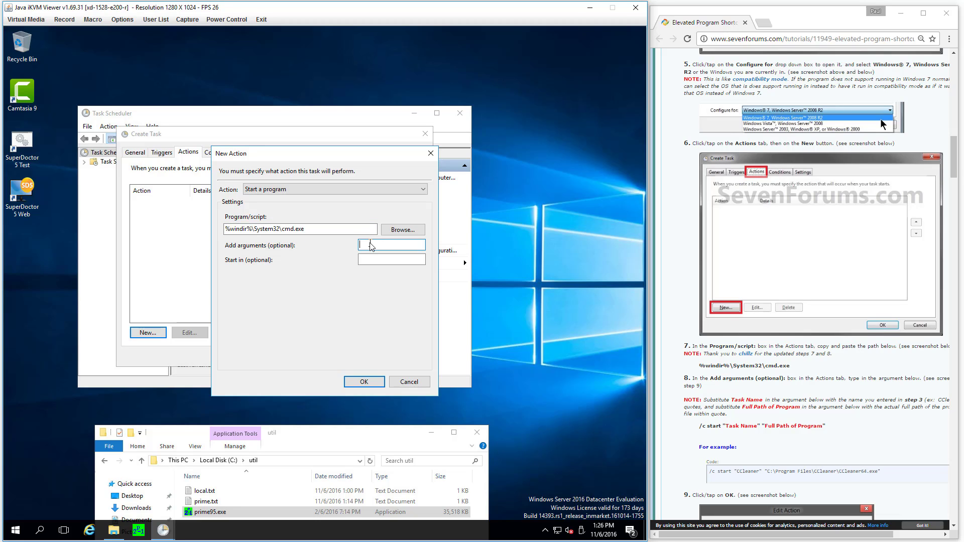
type("/c start \"Prime95\" \"c:\\util")
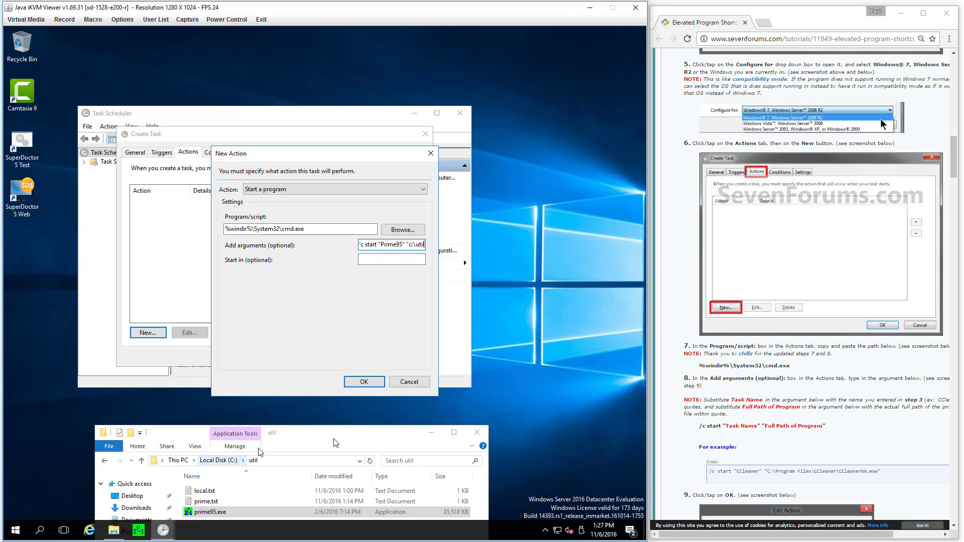
left_click_drag(335, 441, 515, 389)
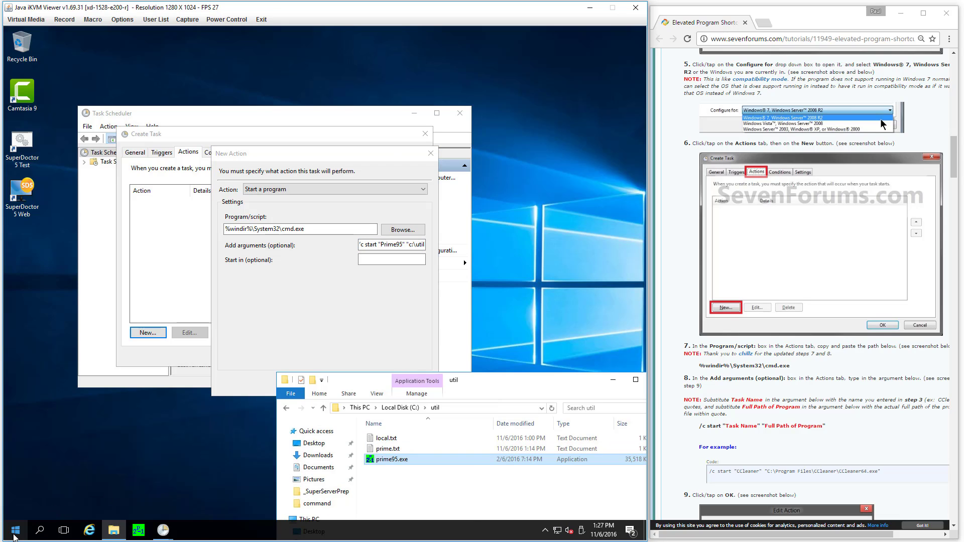
key("super+r")
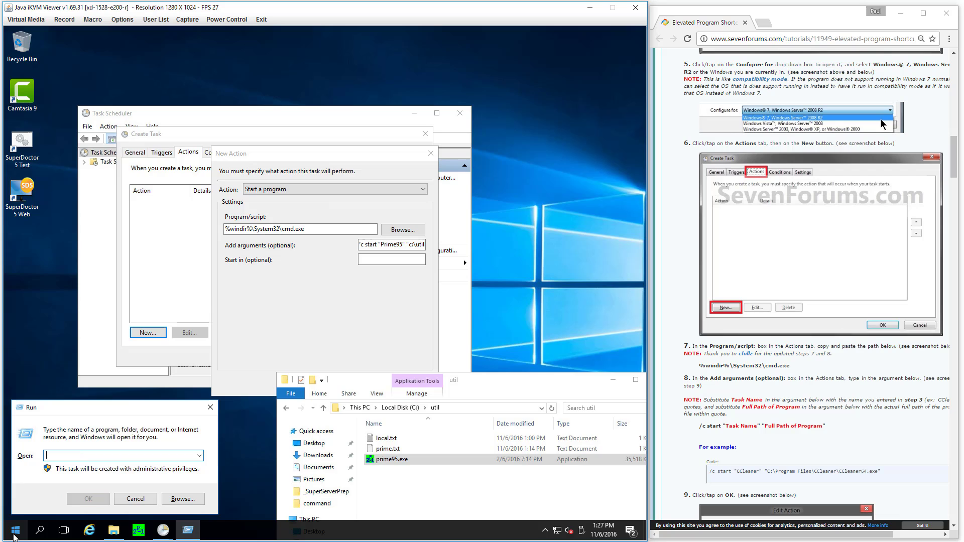
left_click_drag(407, 461, 104, 458)
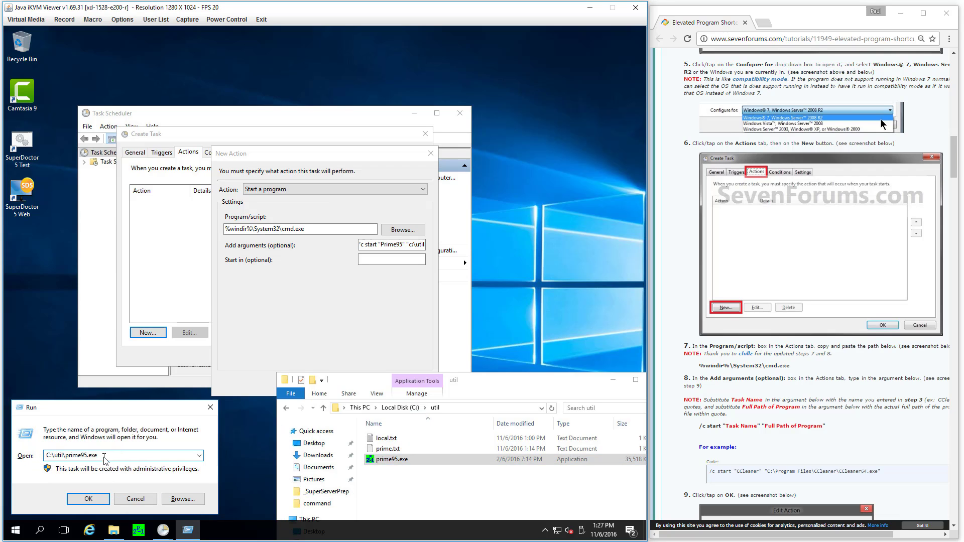
double_click(87, 457)
key("ctrl+c")
right_click(87, 457)
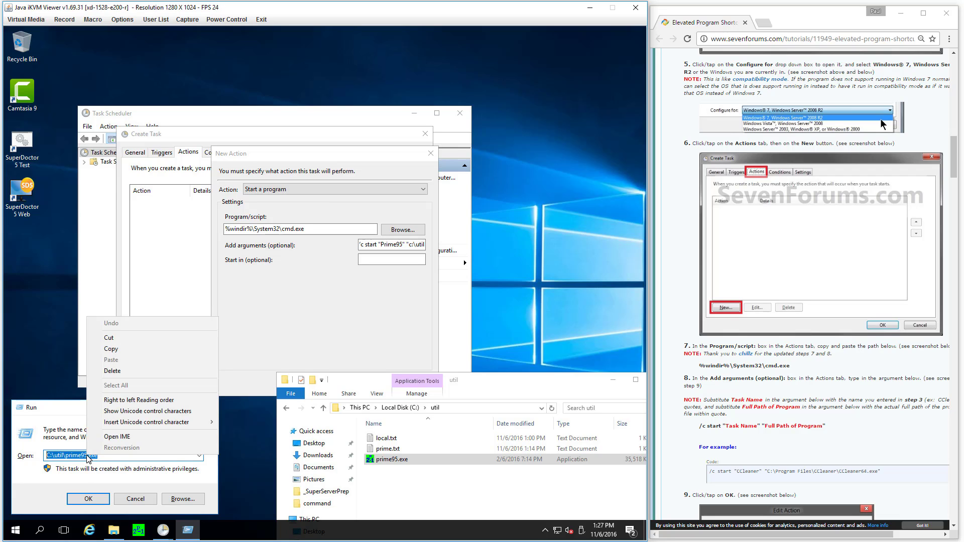
left_click(111, 349)
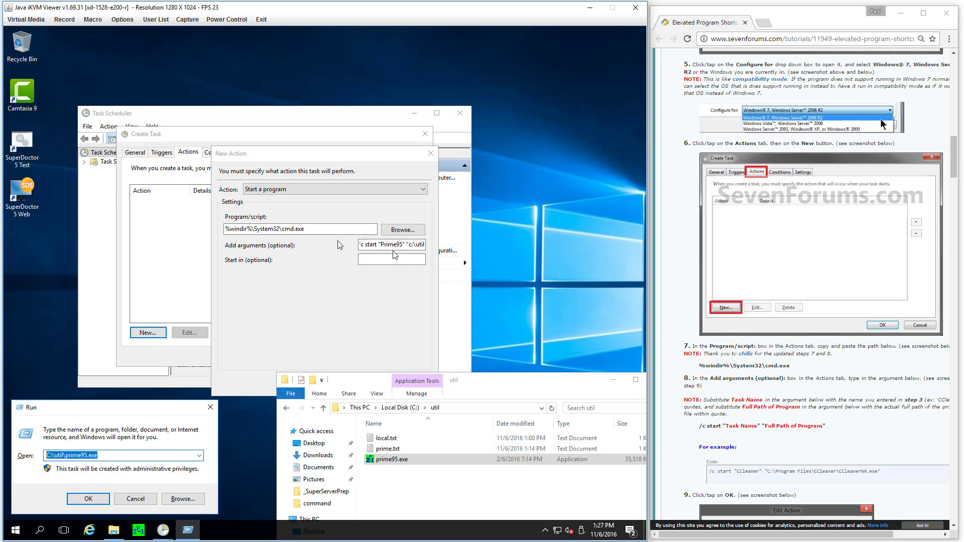
left_click_drag(424, 244, 409, 245)
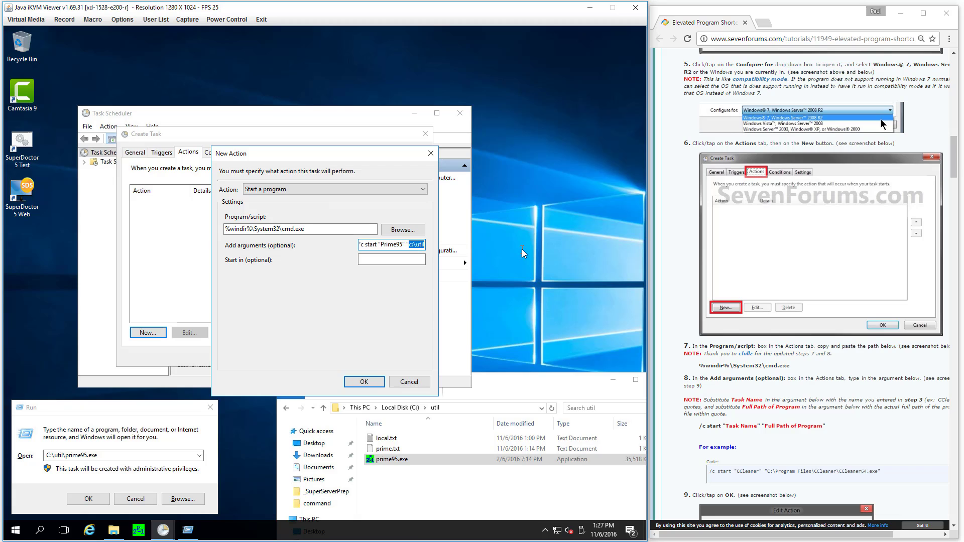
key("ctrl+v")
type("\"")
Confirm the new cmd.exe action for the task
left_click(374, 383)
scroll(714, 413, "down", 4)
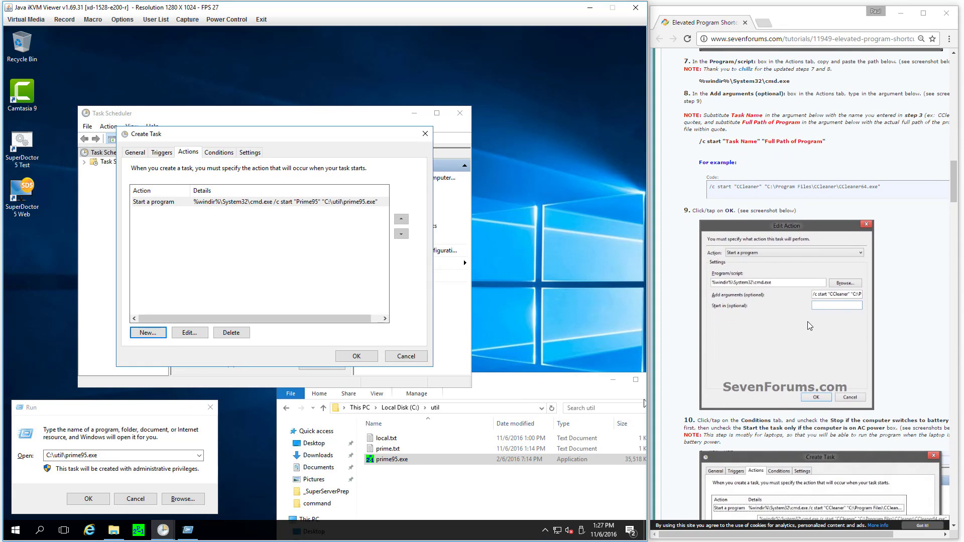
scroll(780, 315, "down", 2)
scroll(780, 315, "down", 2)
scroll(782, 440, "down", 3)
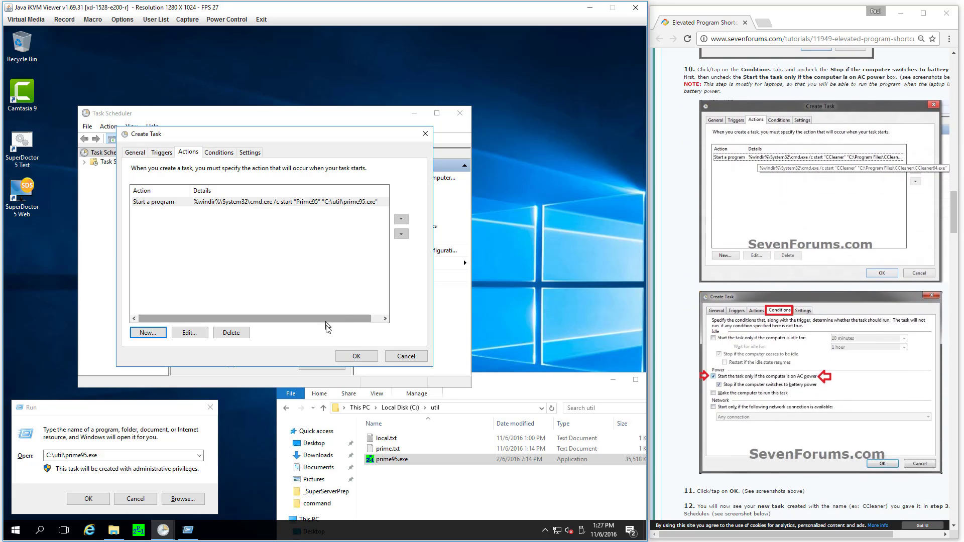
Clear 'Start only if on AC power' and 'Stop if switches to battery power', then save the task
left_click(221, 152)
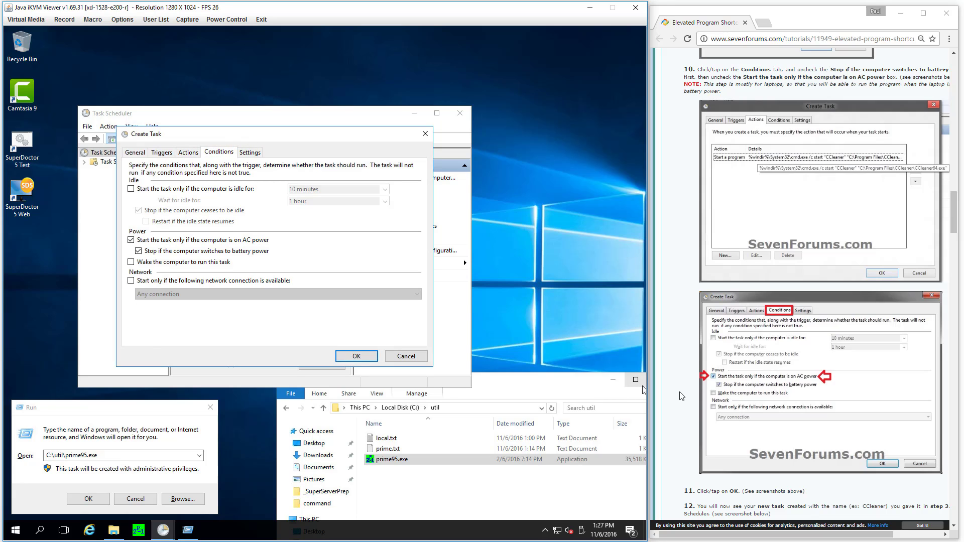
scroll(682, 396, "down", 3)
scroll(682, 397, "up", 3)
scroll(681, 396, "down", 1)
scroll(783, 180, "up", 1)
left_click(131, 240)
left_click(131, 240)
left_click(138, 251)
left_click(131, 240)
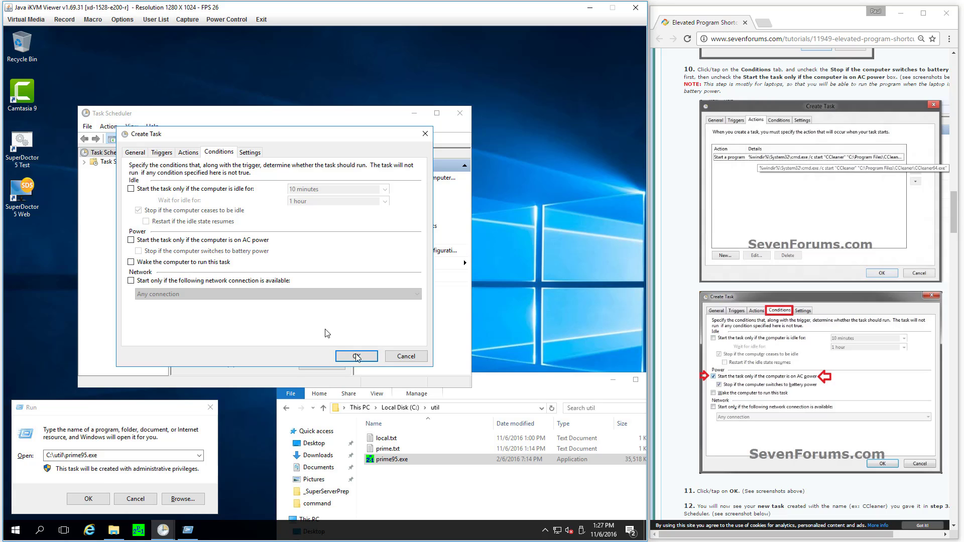
scroll(675, 332, "down", 3)
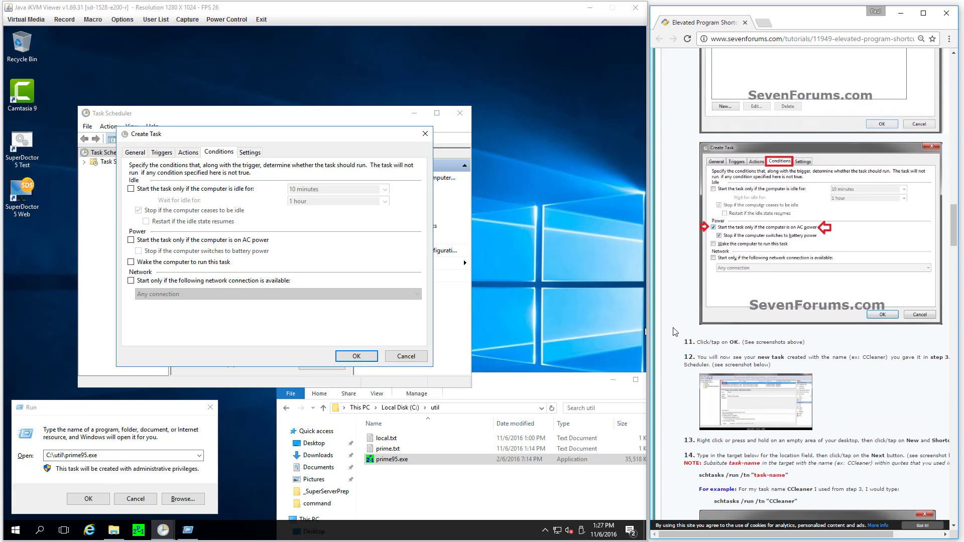
left_click(350, 357)
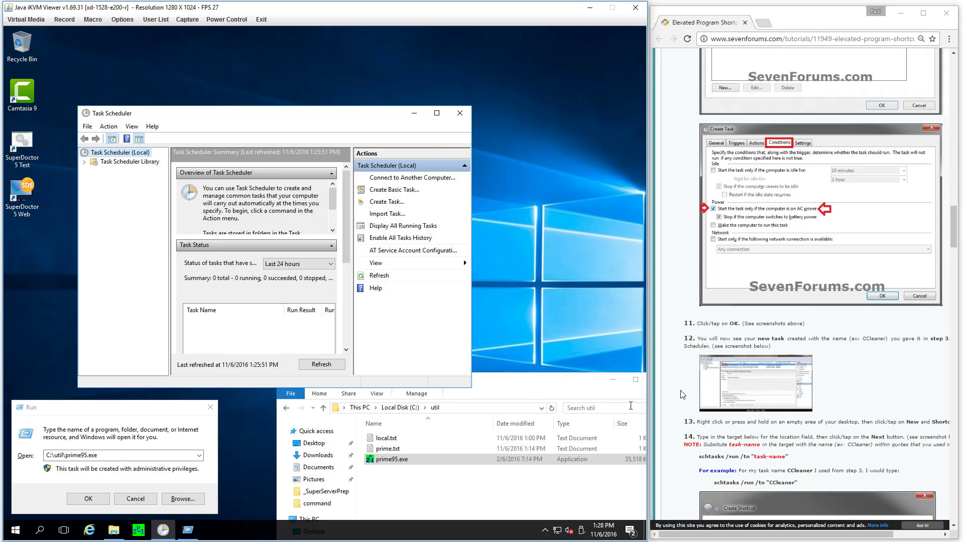
Close the util folder and Run windows and minimize Task Scheduler
scroll(683, 395, "down", 2)
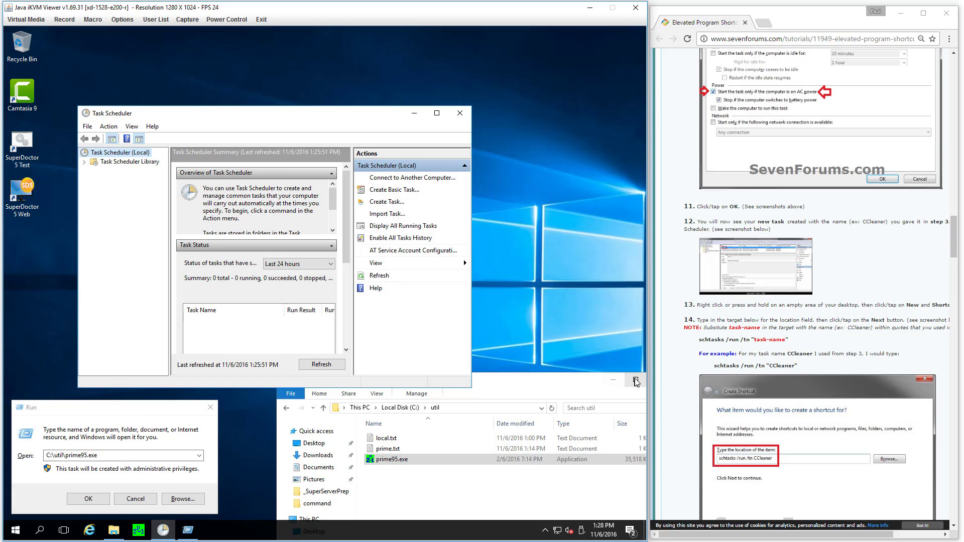
left_click_drag(605, 381, 495, 397)
left_click(527, 390)
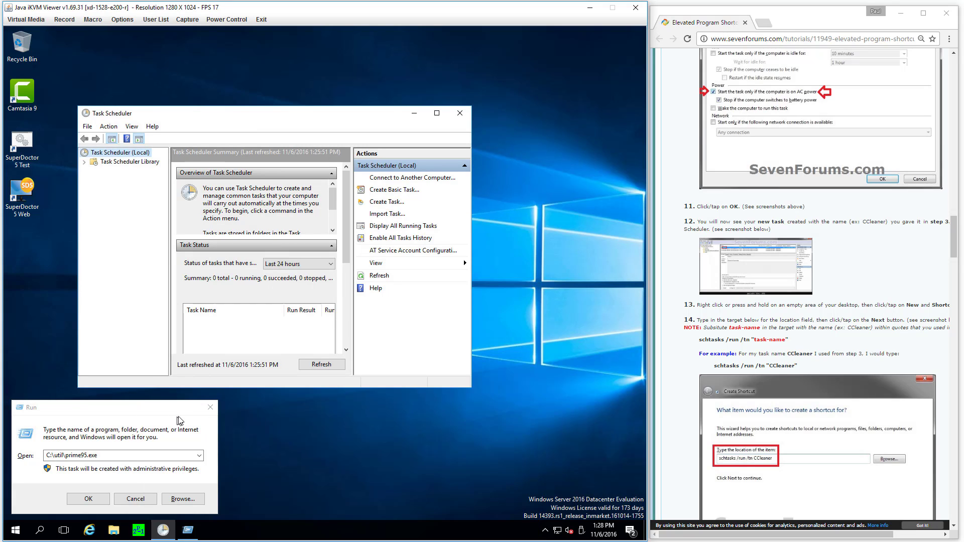
left_click(212, 407)
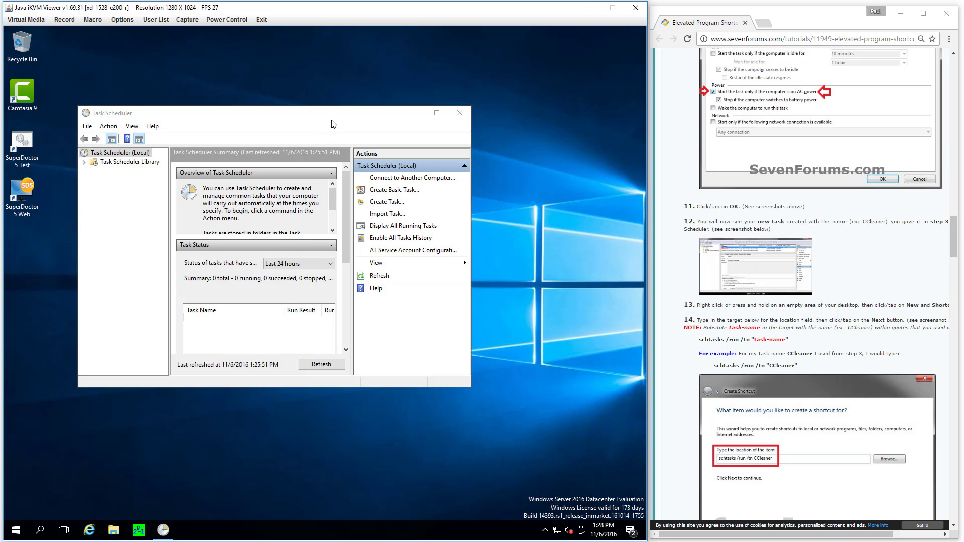
left_click(415, 115)
left_click(415, 115)
Start a new desktop shortcut via the desktop's New > Shortcut menu
right_click(139, 306)
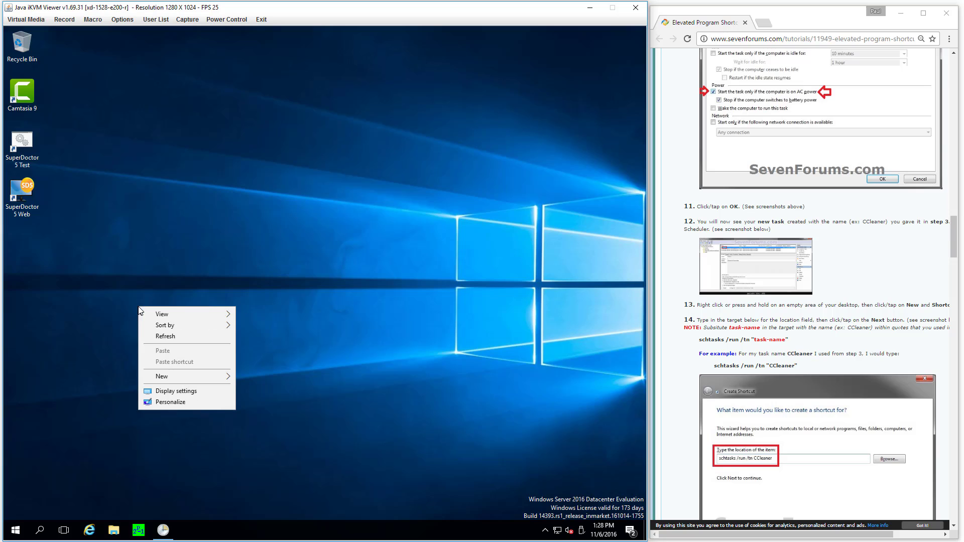
mouse_move(171, 380)
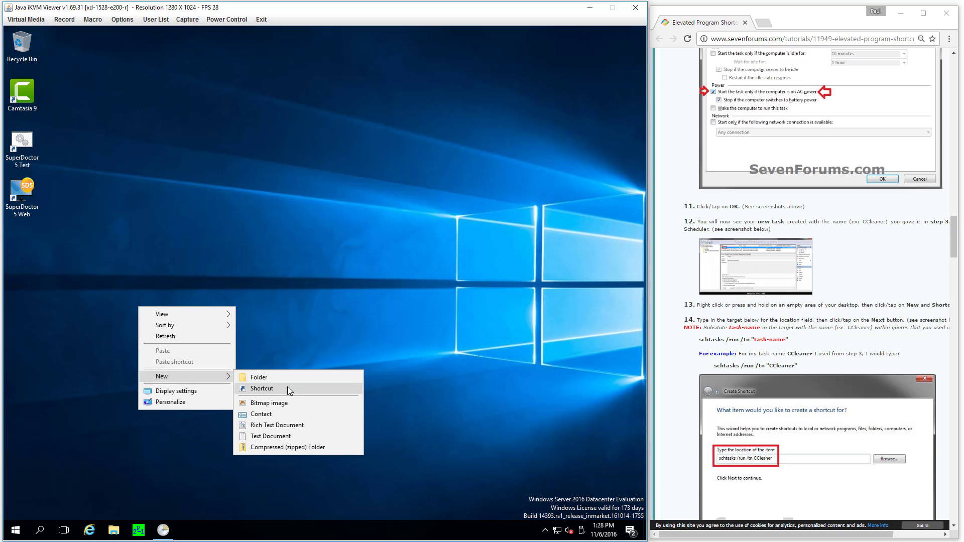
left_click(289, 390)
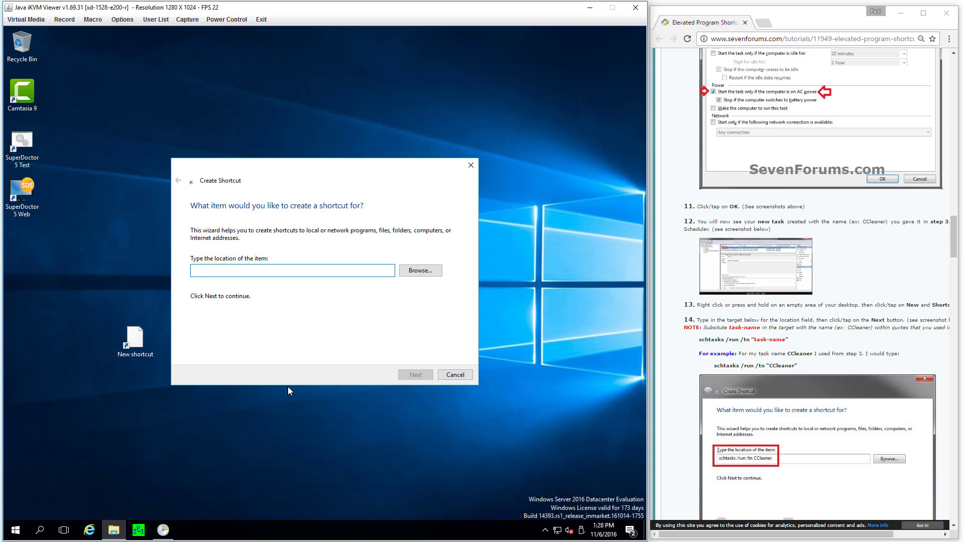
Enter schtasks /run /tn "Prime95" as the shortcut's target location
type("schtasks /run /tn \"Prime95\"")
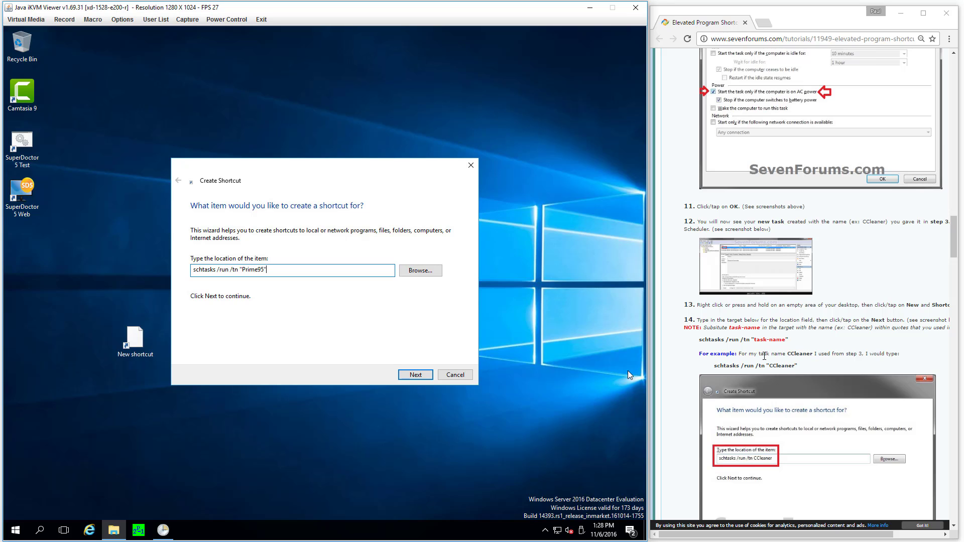
scroll(761, 360, "down", 5)
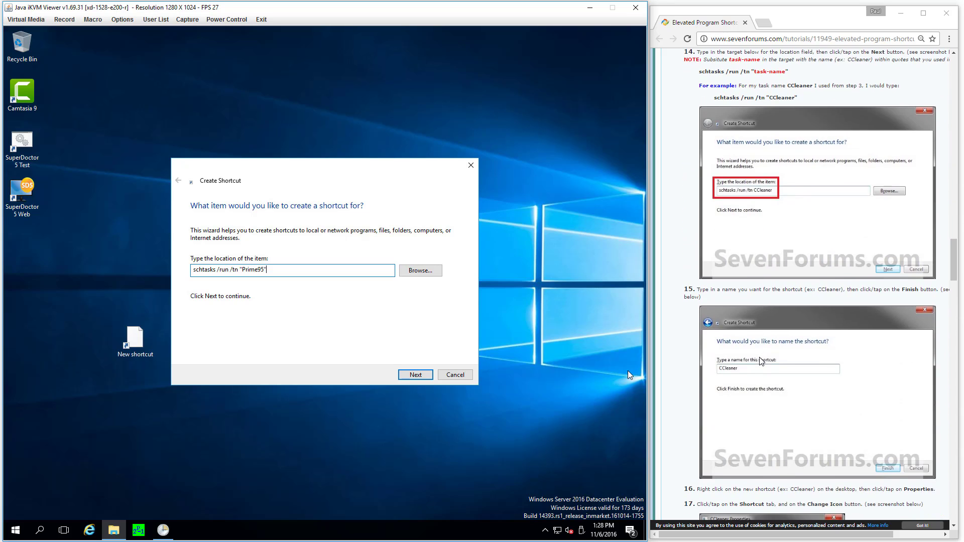
scroll(761, 361, "down", 1)
left_click(416, 378)
Name the shortcut Prime95, finish the wizard, and move it into the desktop icon column
type("Prime95")
scroll(693, 391, "down", 3)
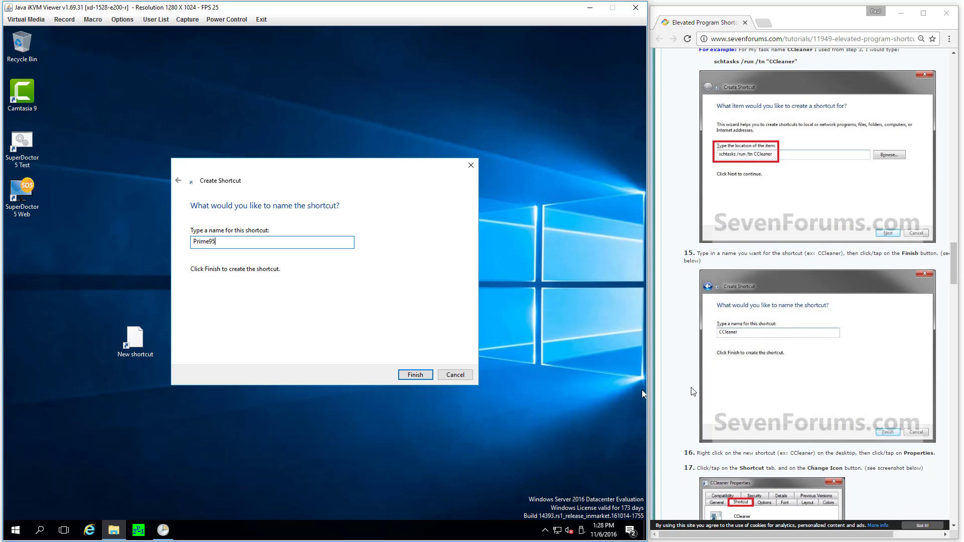
scroll(693, 391, "down", 1)
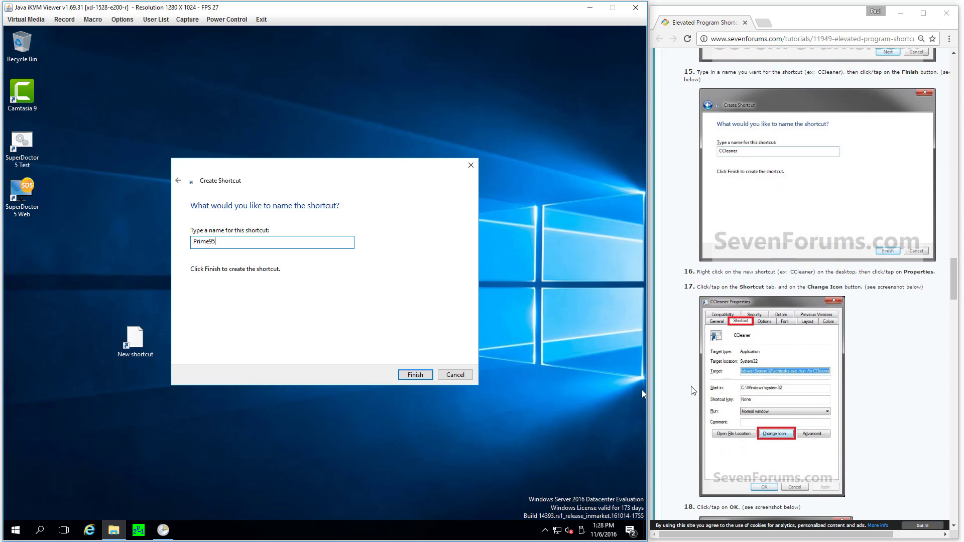
scroll(694, 389, "down", 1)
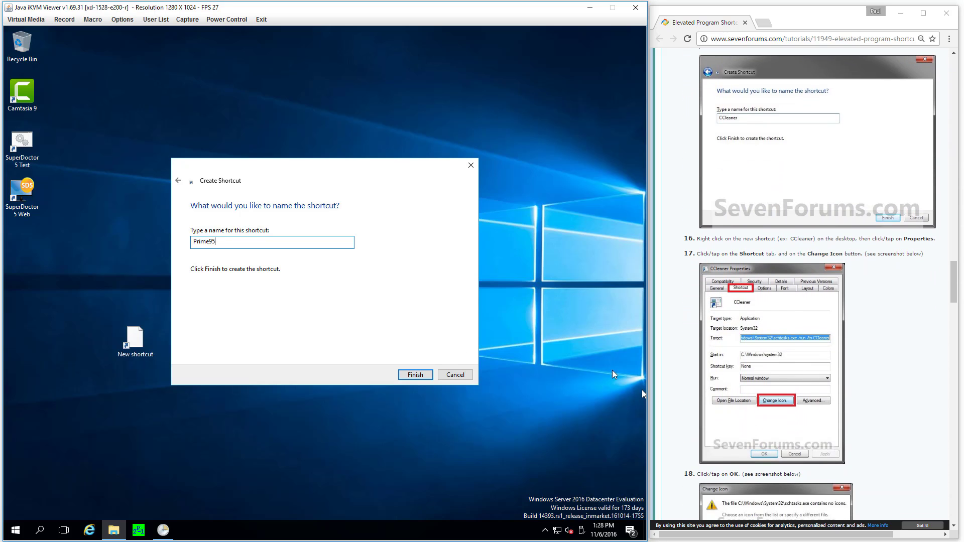
left_click(425, 376)
left_click_drag(139, 346, 23, 251)
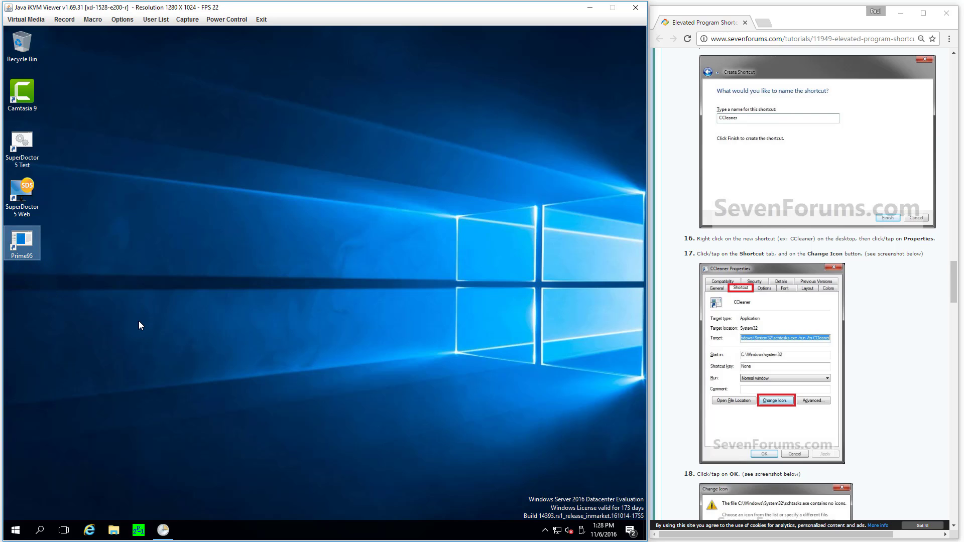
Scroll the SevenForums tutorial to the end, then launch Prime95 from the remote taskbar
left_click(673, 395)
scroll(674, 394, "down", 5)
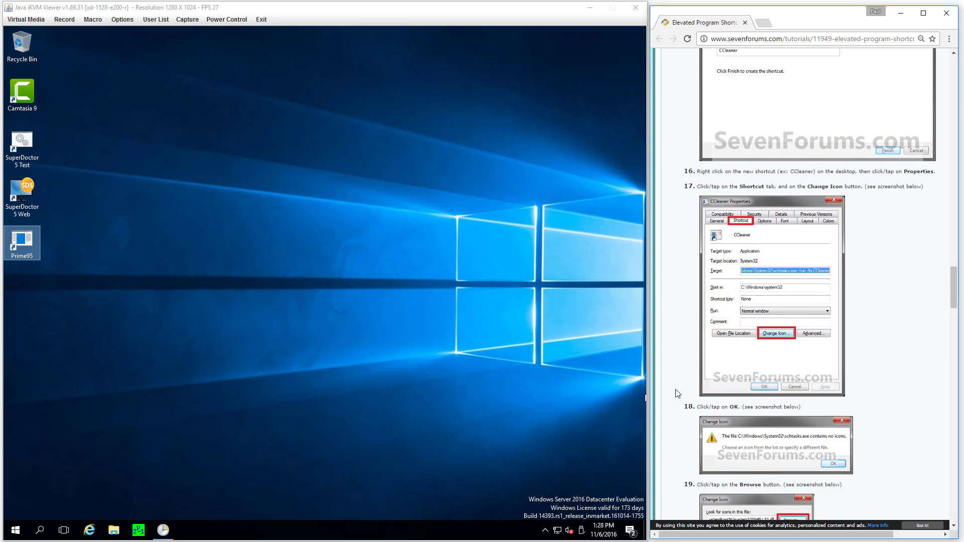
scroll(679, 394, "down", 3)
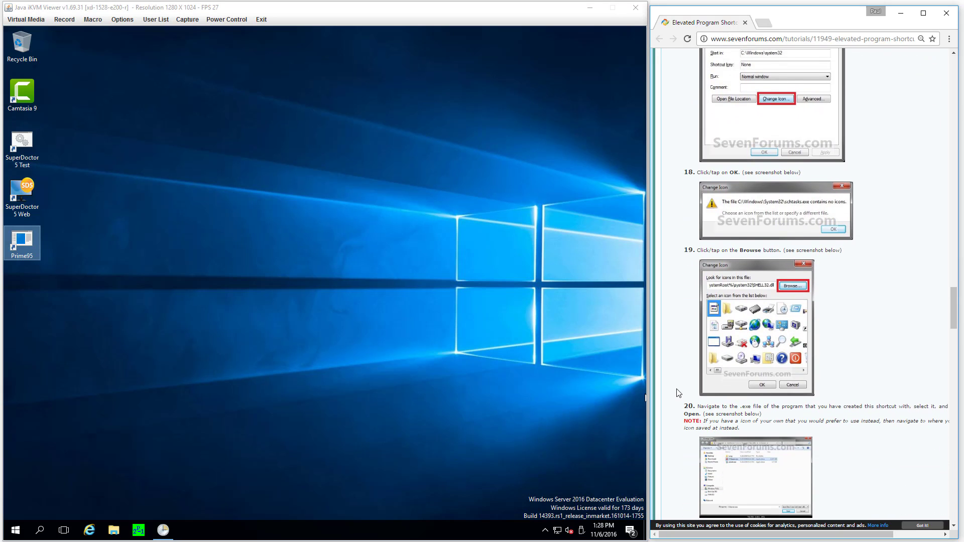
scroll(679, 392, "down", 7)
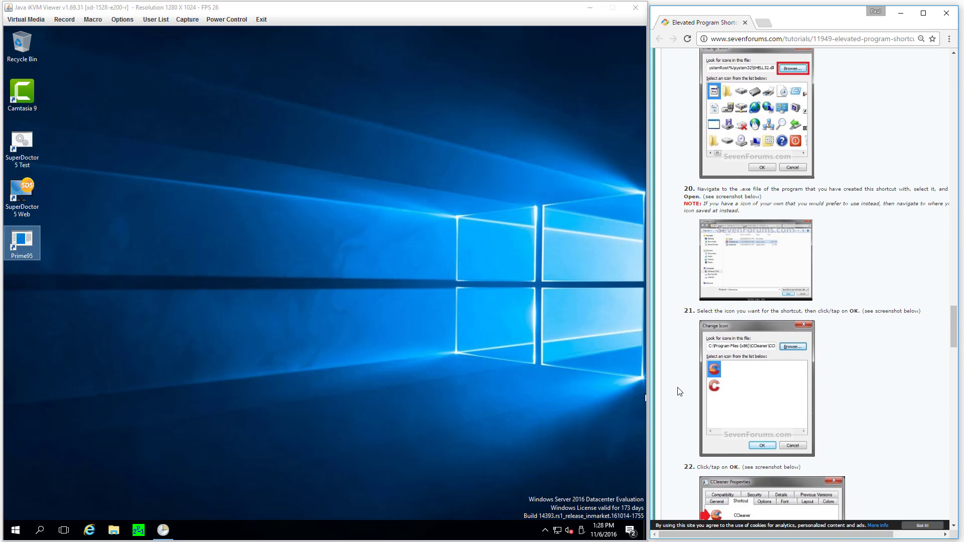
scroll(680, 392, "down", 4)
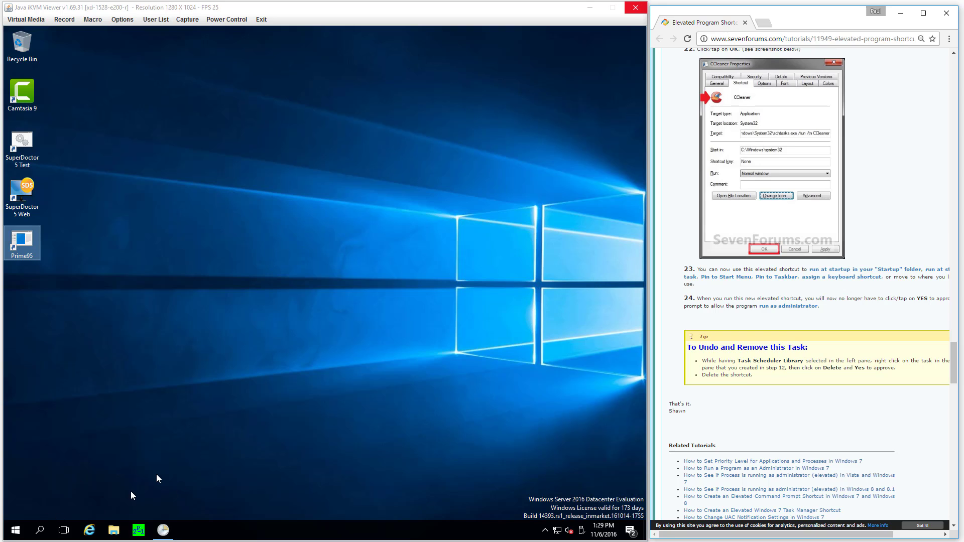
left_click(179, 472)
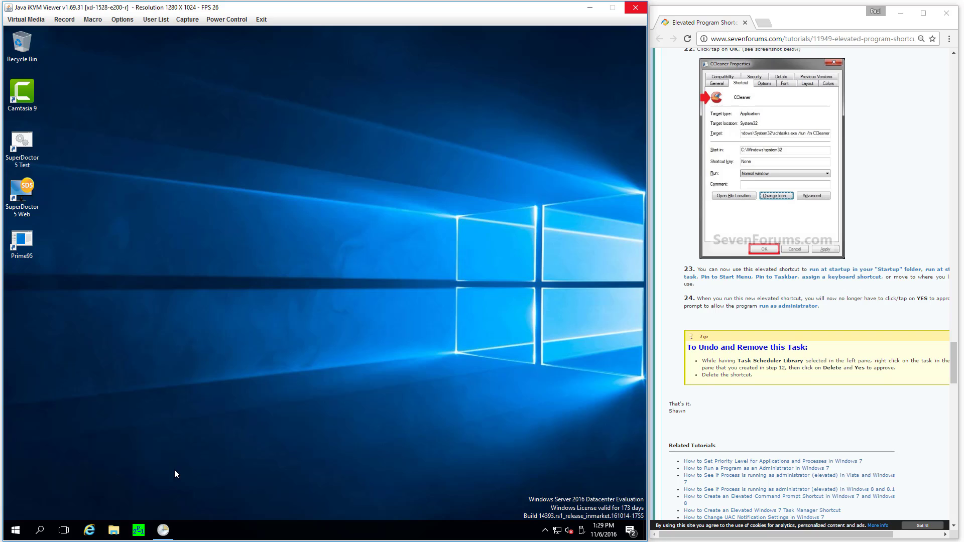
Launch Prime95, skip the torture test, untick Start at Logon in Options, and close it
left_click(139, 533)
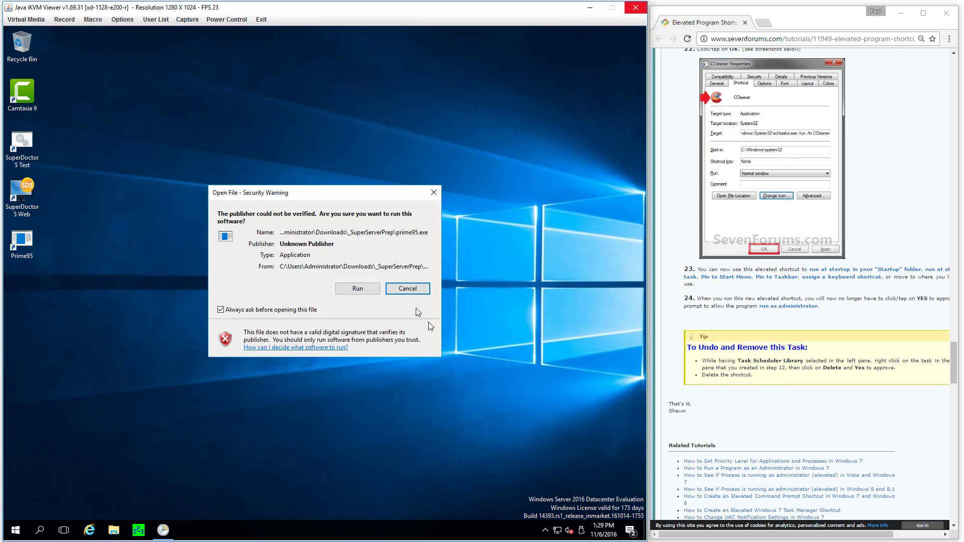
left_click(373, 288)
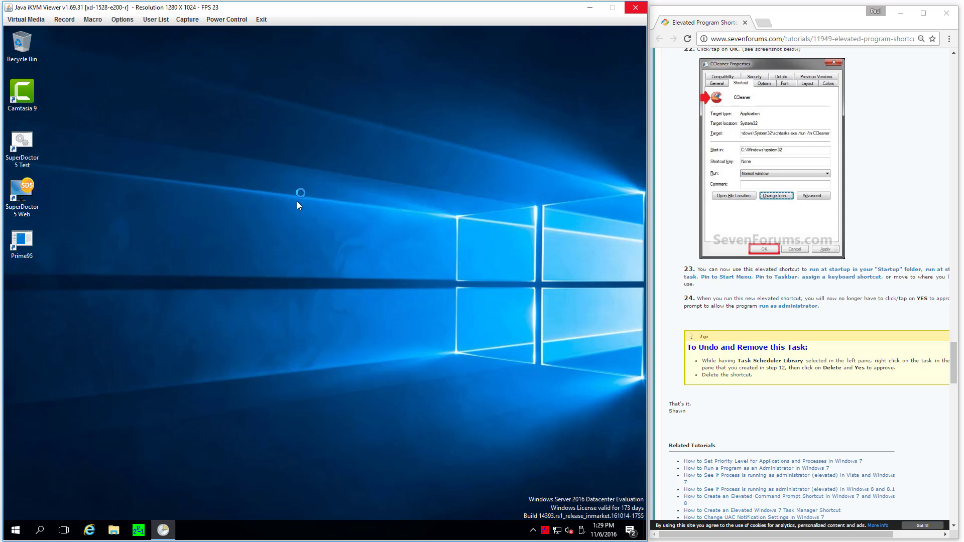
left_click(347, 192)
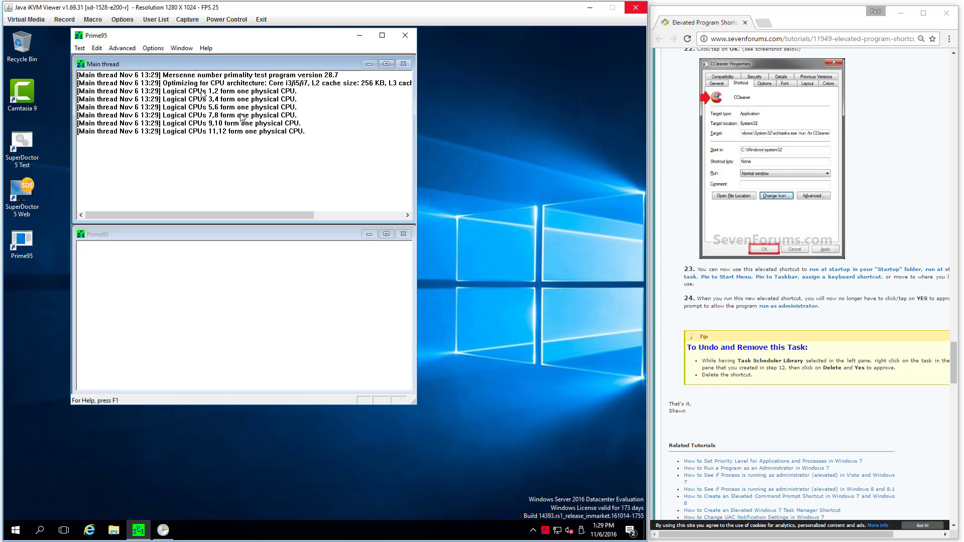
left_click(154, 49)
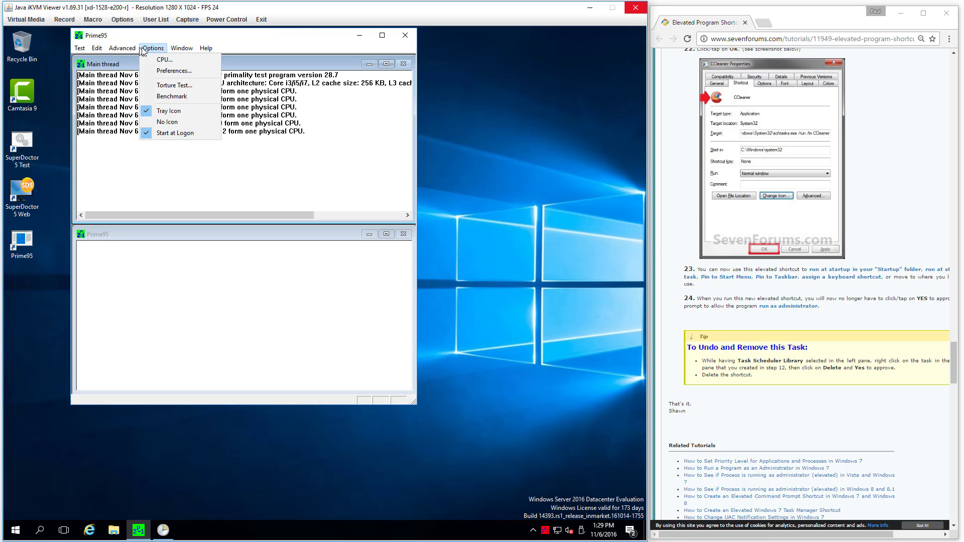
left_click(161, 133)
left_click(406, 38)
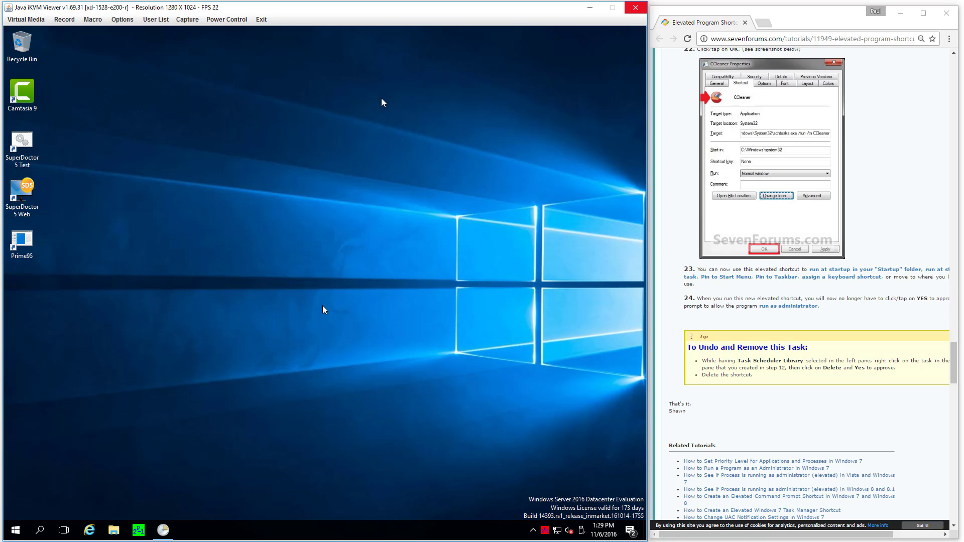
Relaunch Prime95 and confirm Start at Logon is still unticked in Options
left_click(139, 533)
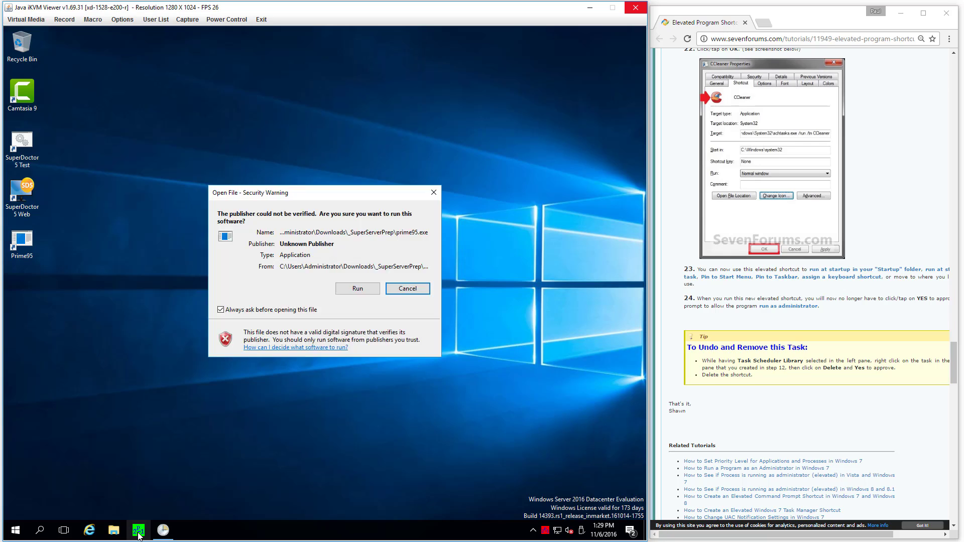
left_click(351, 286)
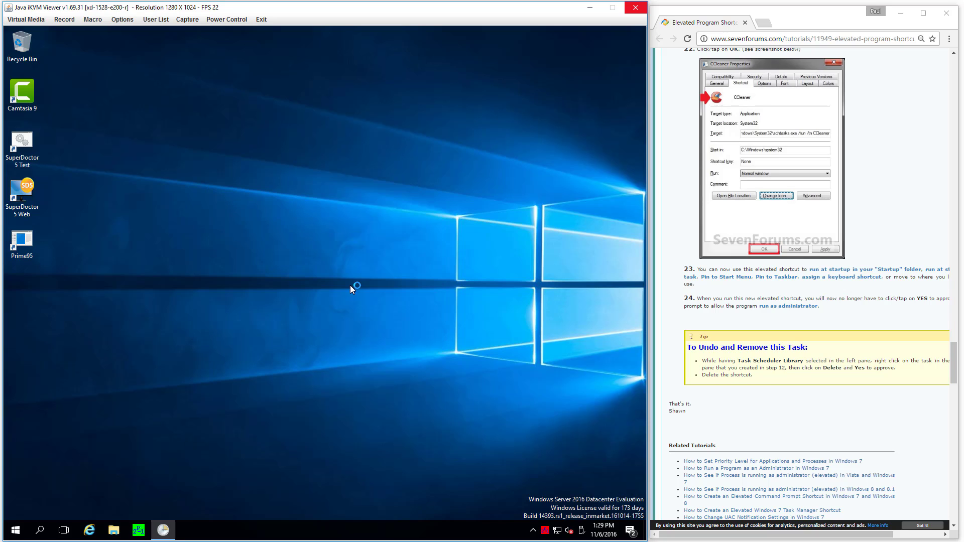
left_click(153, 48)
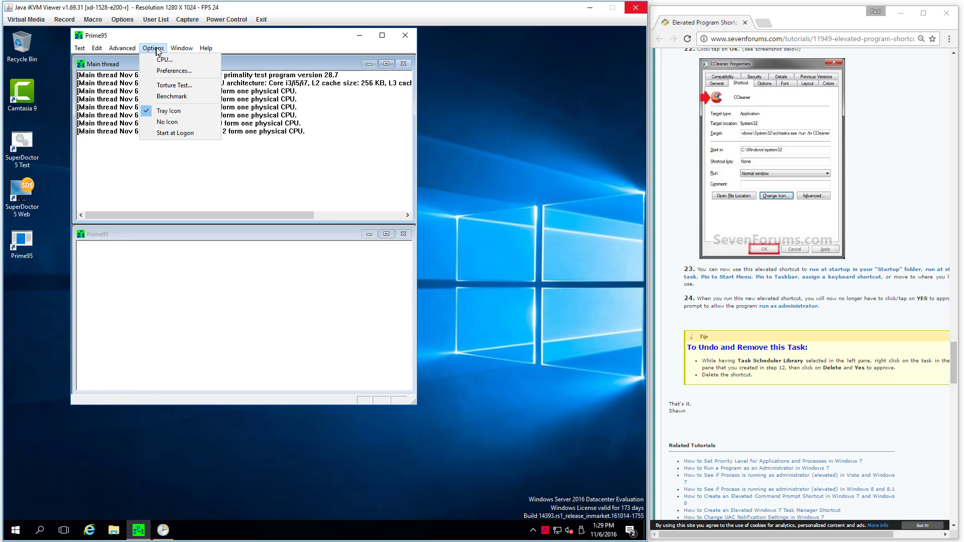
Close the Prime95 window and exit it fully from its tray icon
left_click(406, 35)
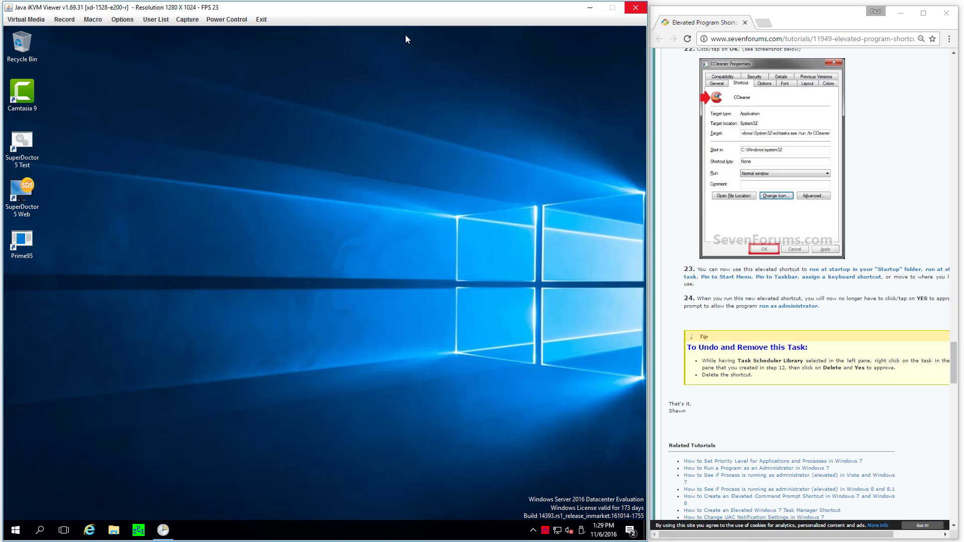
right_click(545, 530)
left_click(555, 523)
right_click(26, 253)
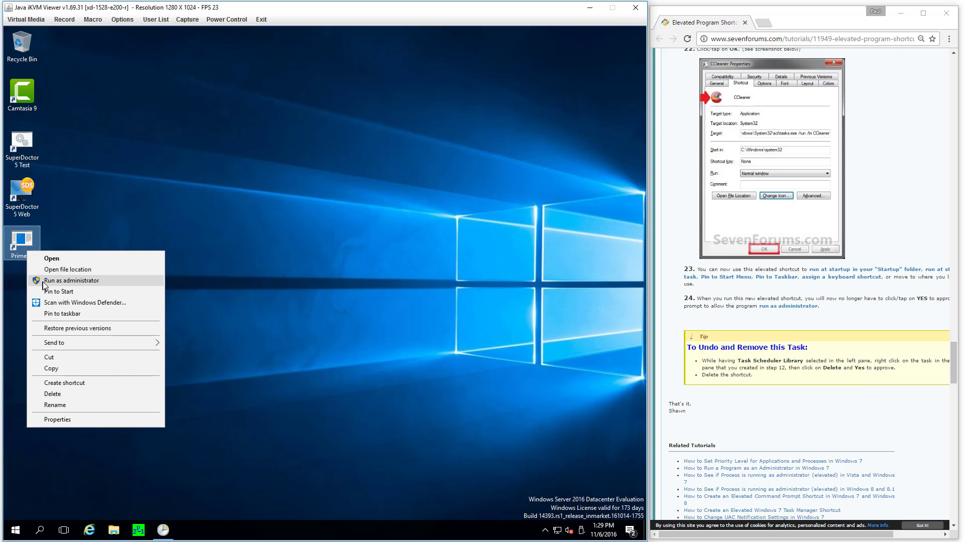
left_click(176, 213)
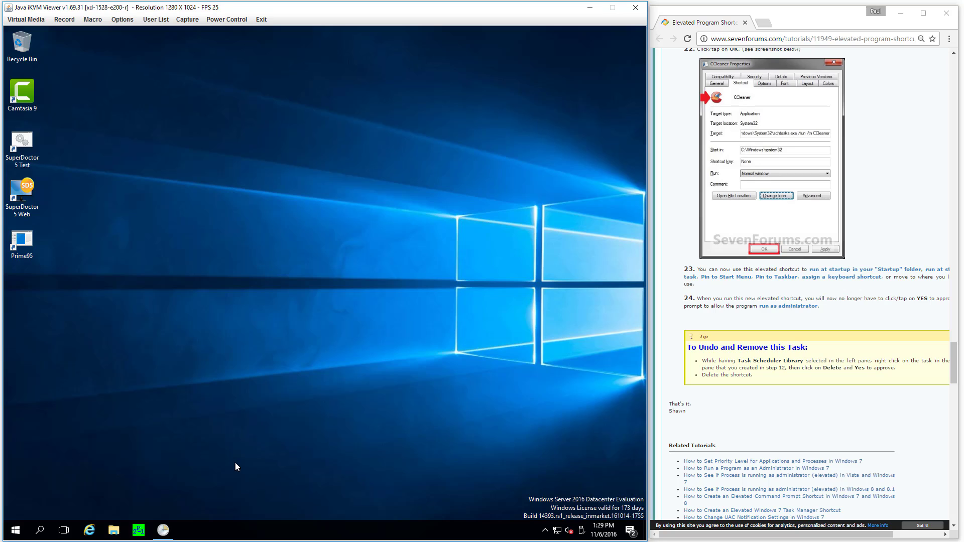
Open shell:common startup via Run and move the Prime95 desktop shortcut into it
key("super+r")
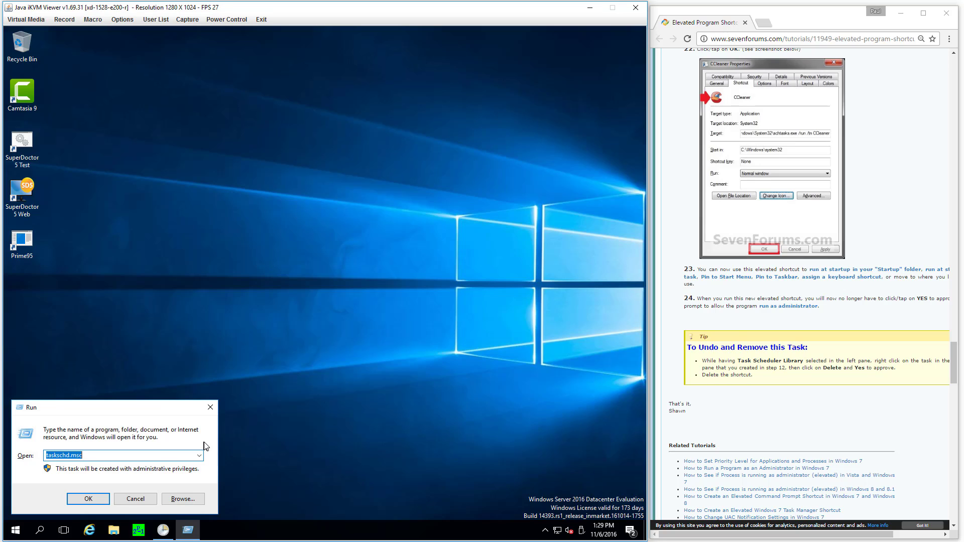
type("shell")
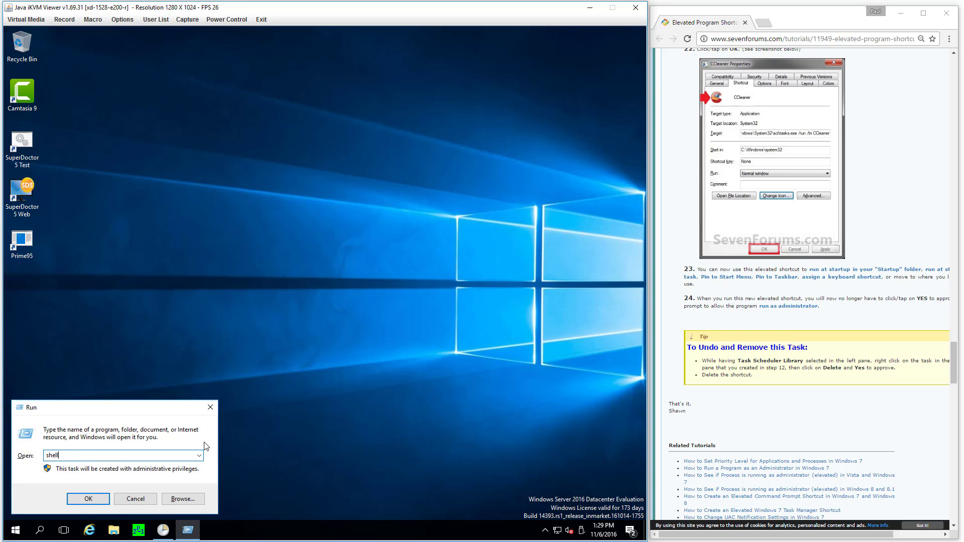
type(":Comm")
type("common")
key("Return")
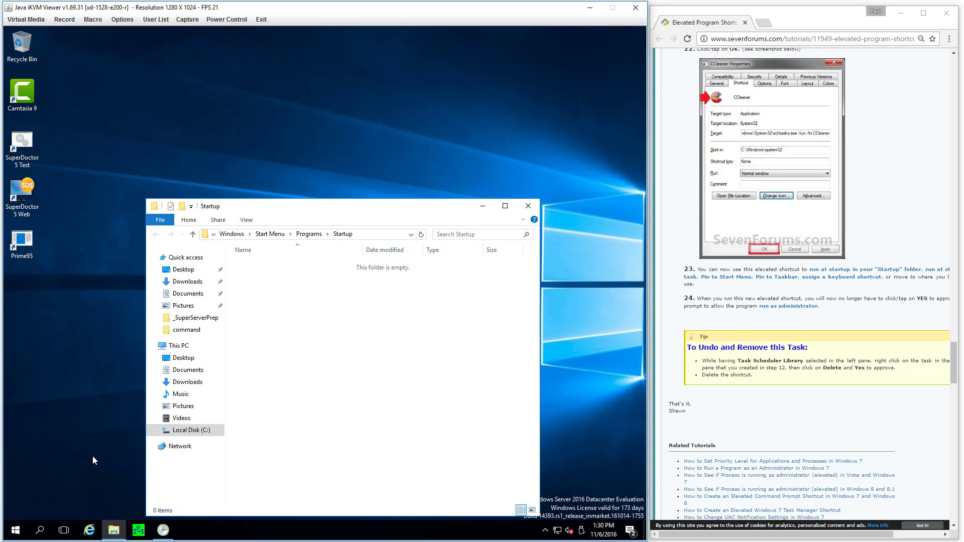
left_click_drag(21, 242, 339, 292)
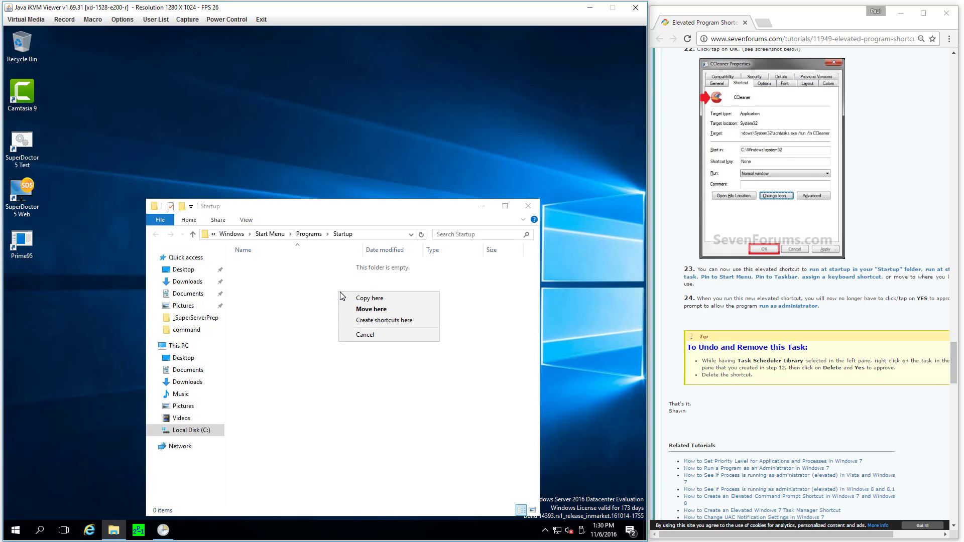
left_click(369, 311)
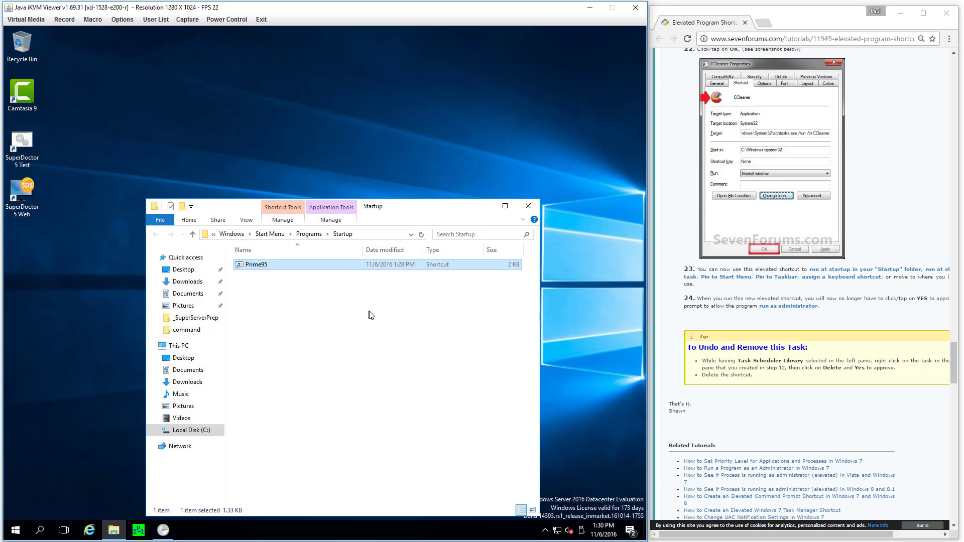
Test-launch Prime95 from the Startup shortcut, close it, then restore Task Scheduler
double_click(310, 272)
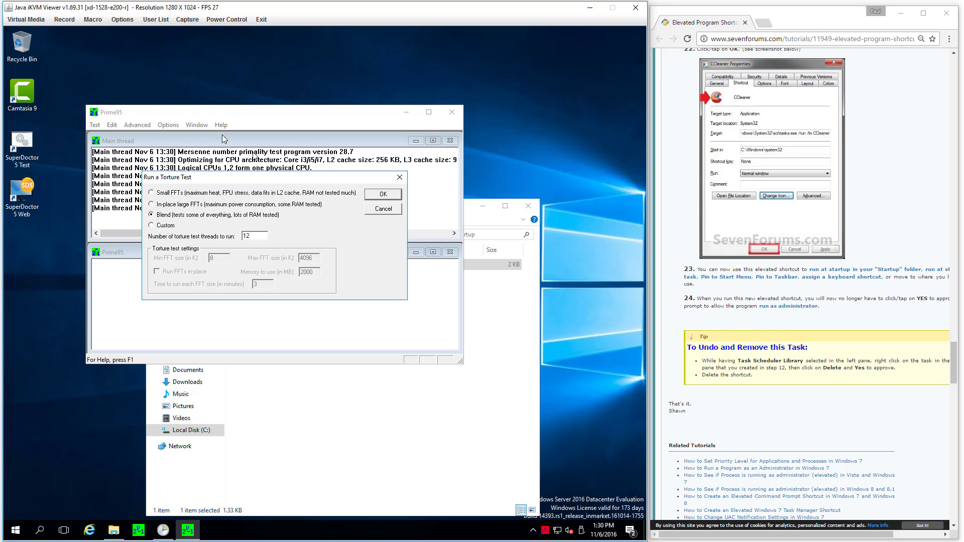
left_click(379, 210)
left_click(452, 112)
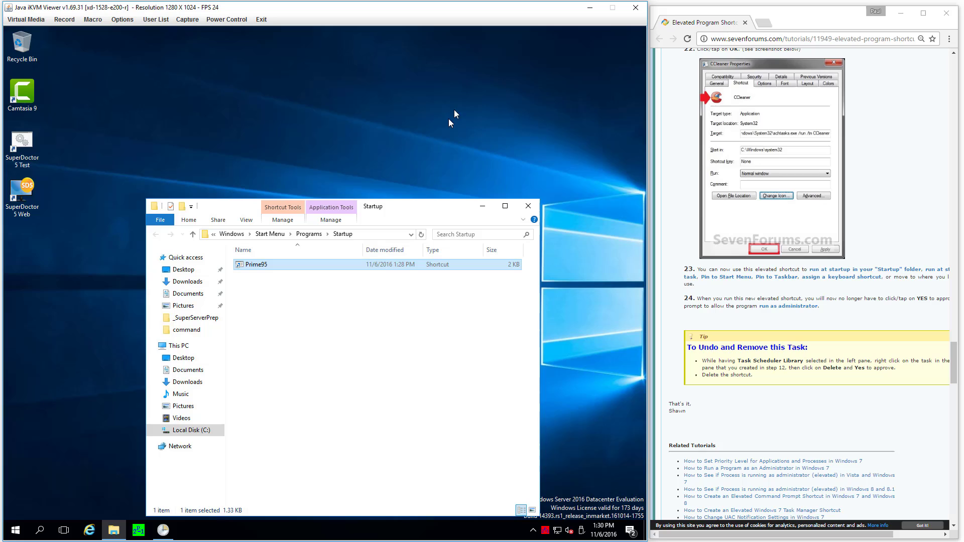
left_click(483, 207)
left_click(162, 532)
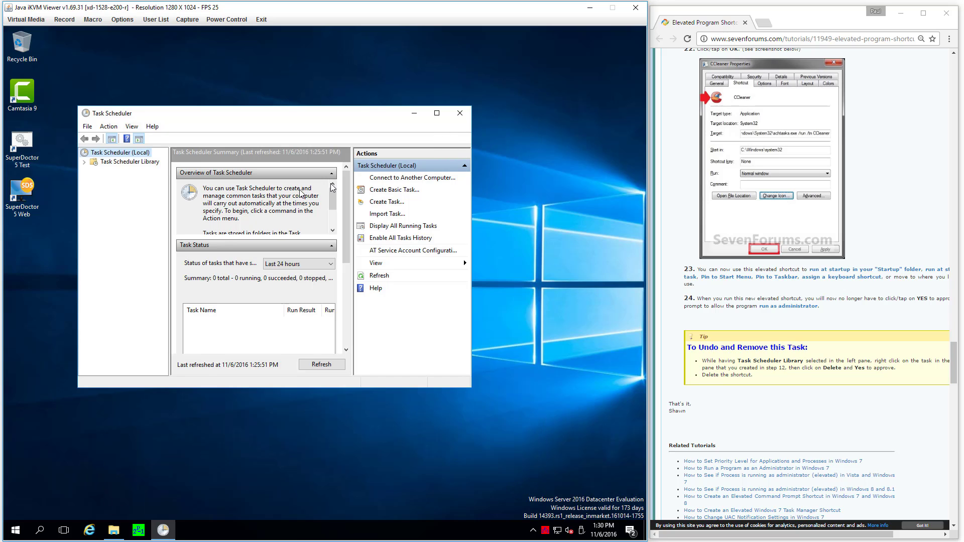
Append -t to the Prime95 task's start-program arguments and save the task properties
left_click(128, 161)
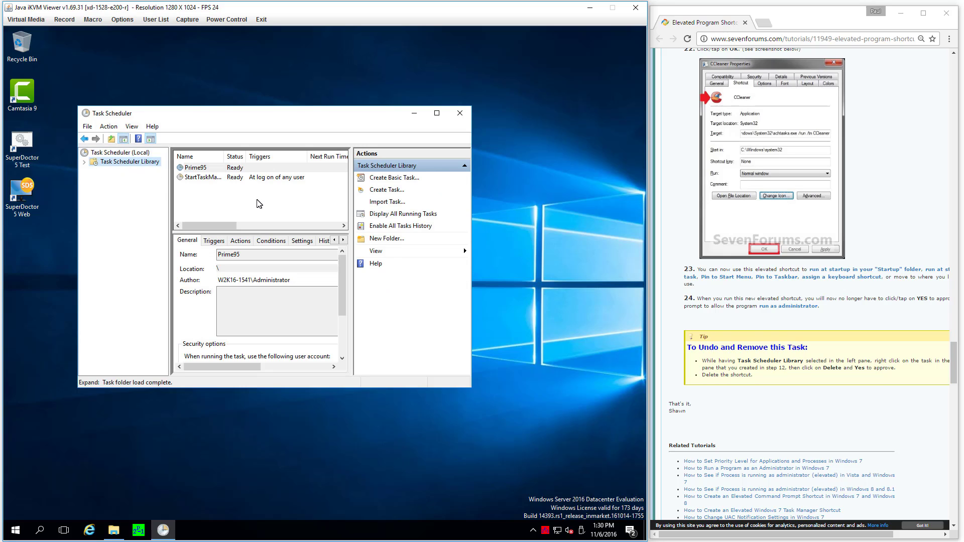
right_click(208, 169)
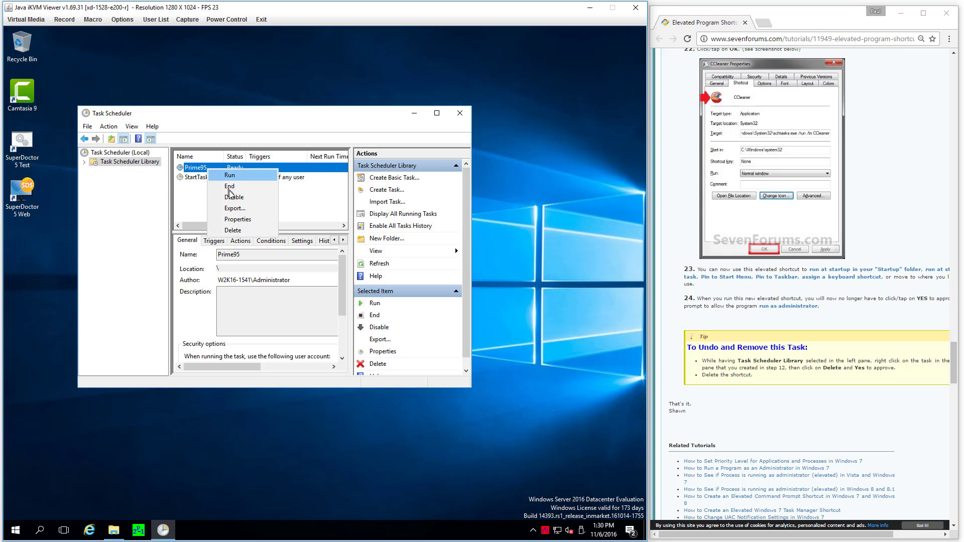
left_click(234, 219)
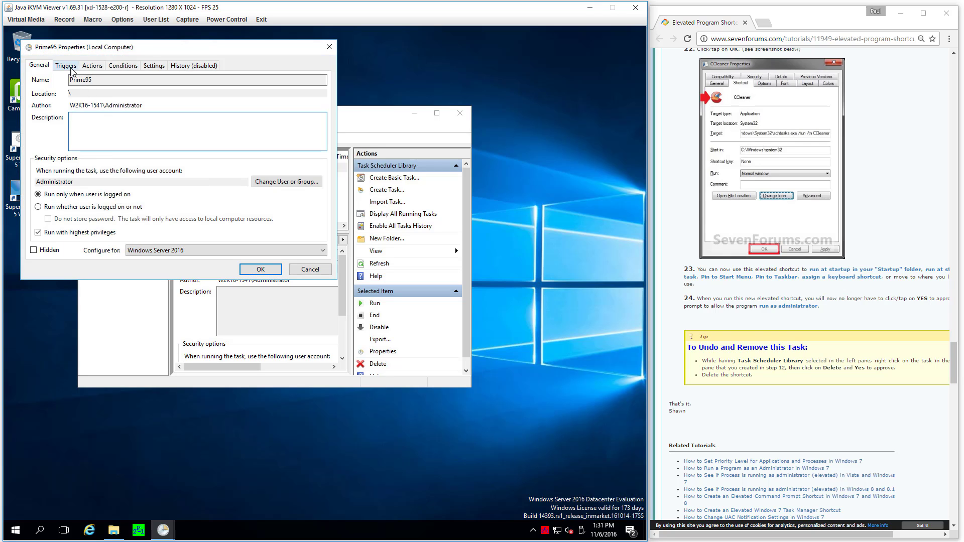
left_click(93, 67)
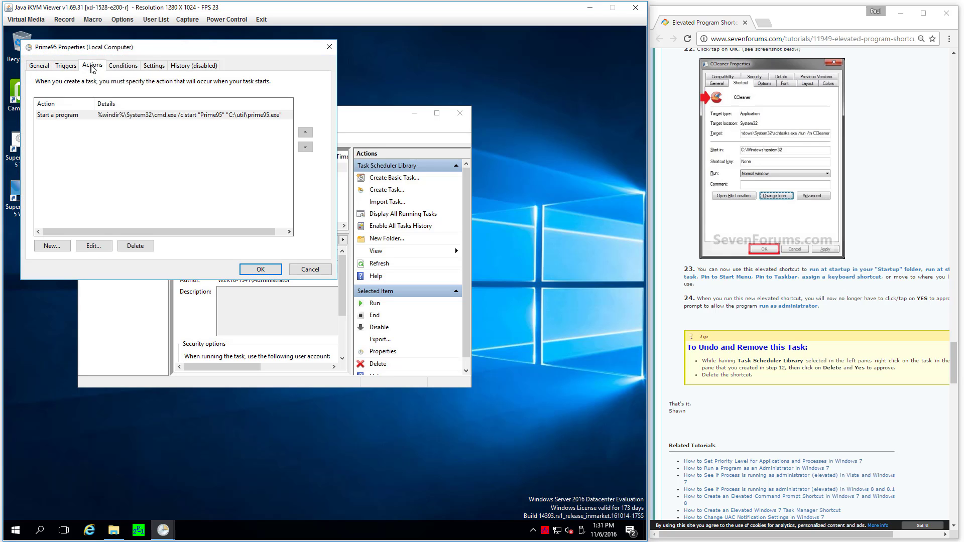
left_click(86, 246)
left_click(401, 245)
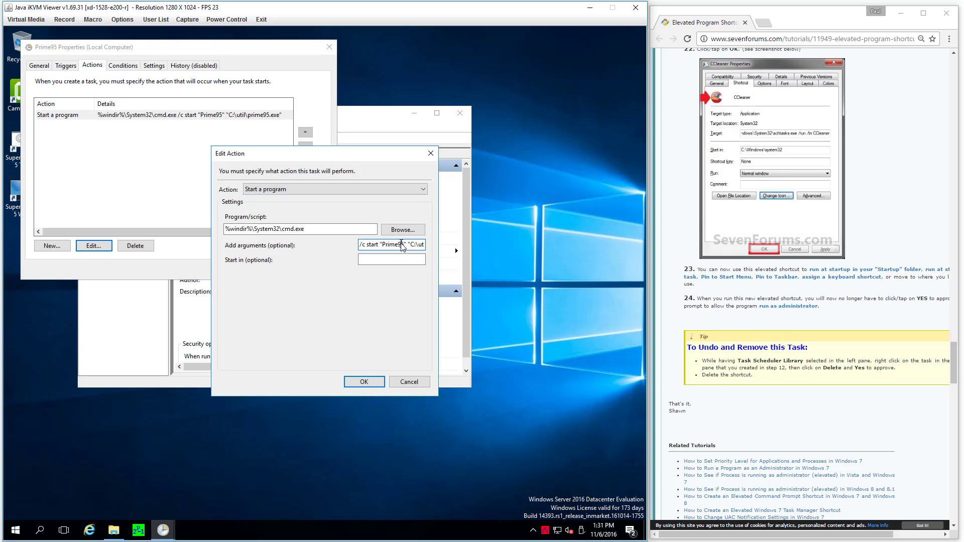
key("End")
type("-t")
left_click(363, 383)
left_click(261, 271)
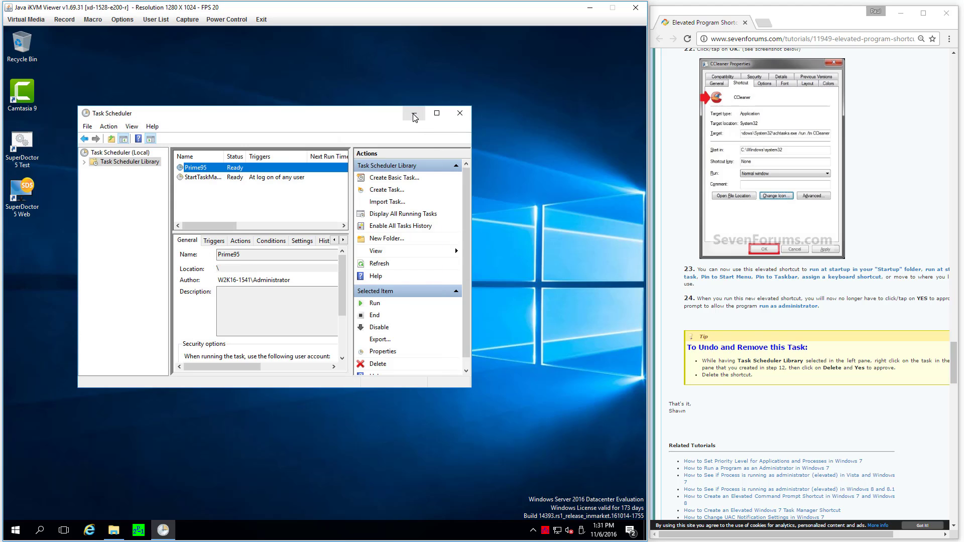
left_click(414, 114)
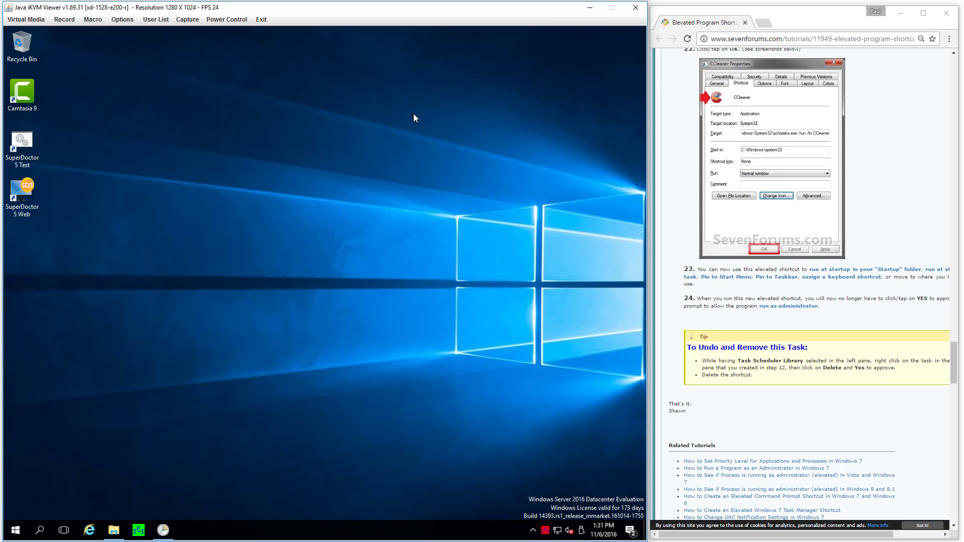
Launch Prime95 from the Startup shortcut, then exit it from the tray icon
left_click(114, 530)
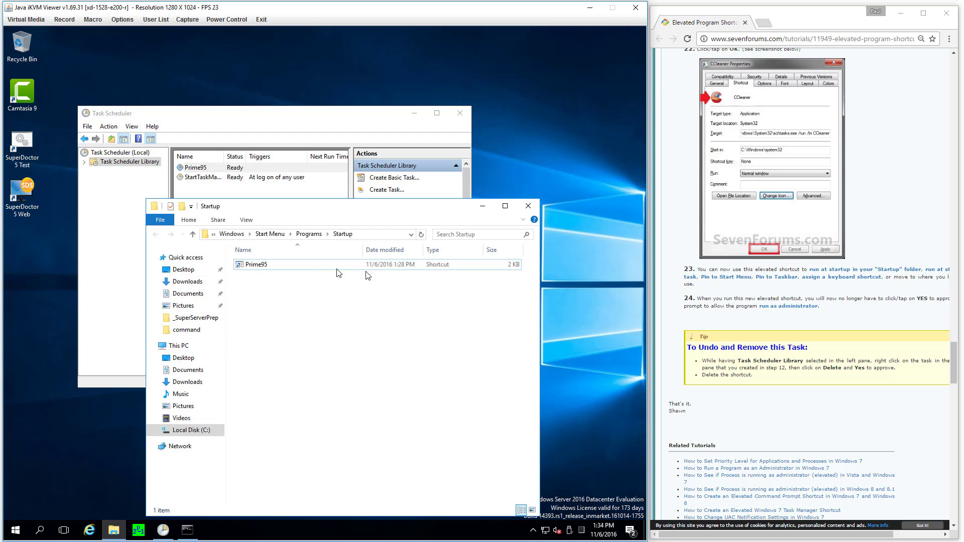
double_click(323, 265)
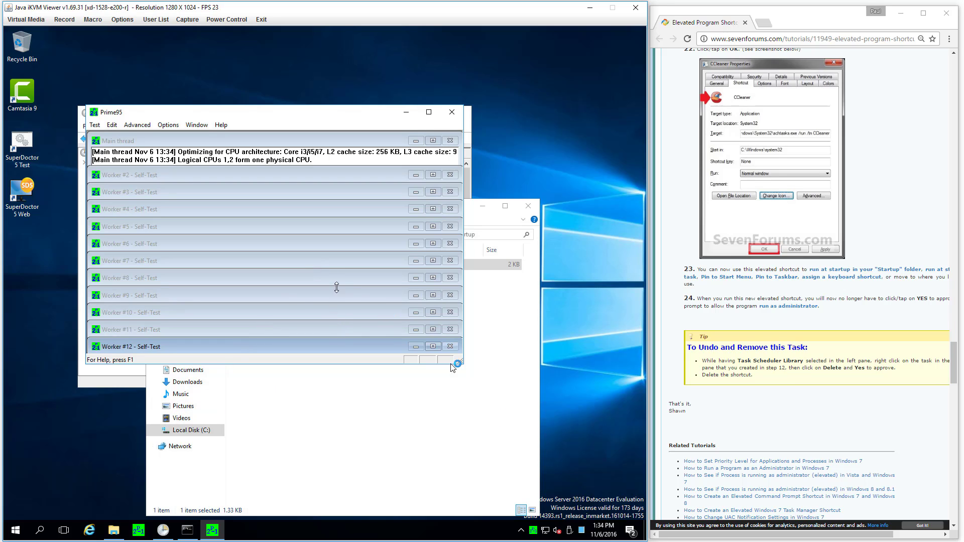
right_click(534, 531)
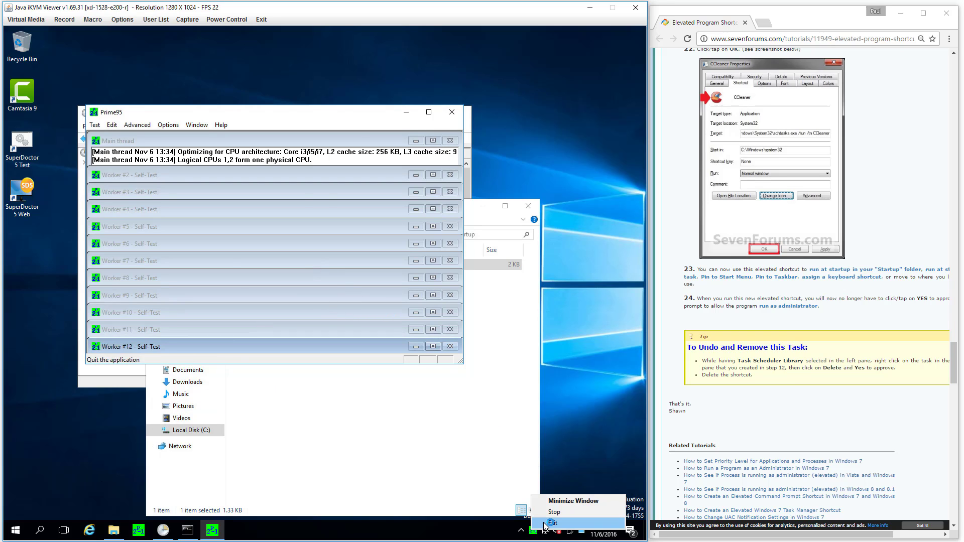
left_click(547, 523)
Minimize Explorer and Task Scheduler, then sign out of the server
left_click(482, 208)
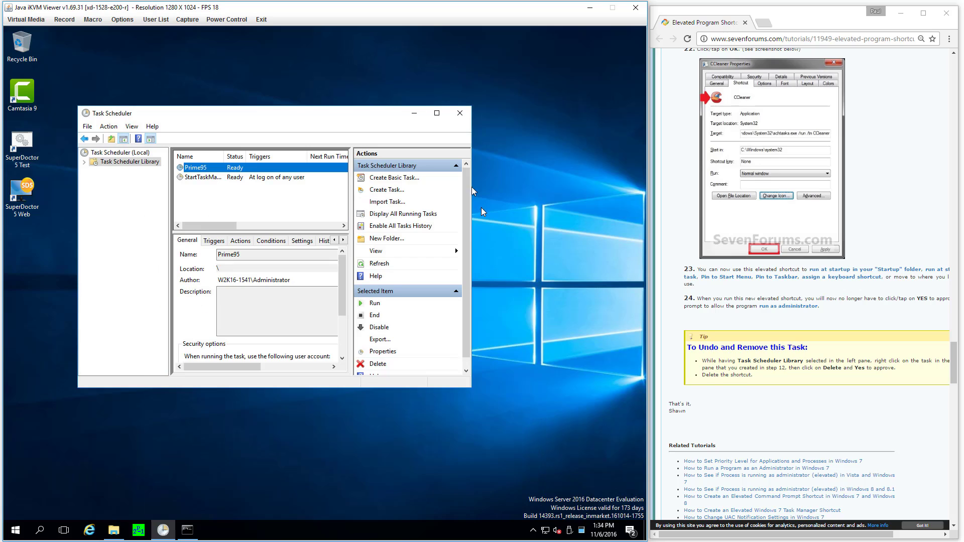
left_click(415, 113)
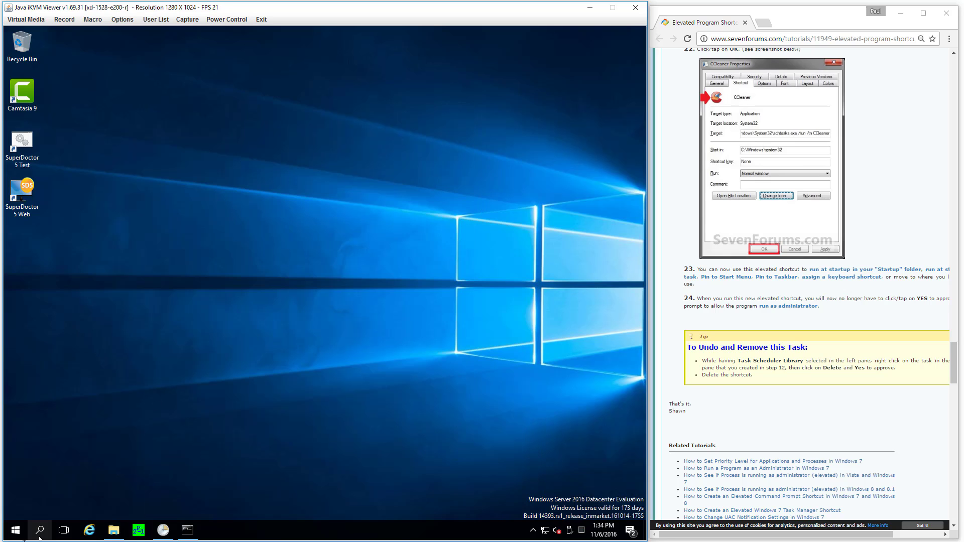
left_click(17, 528)
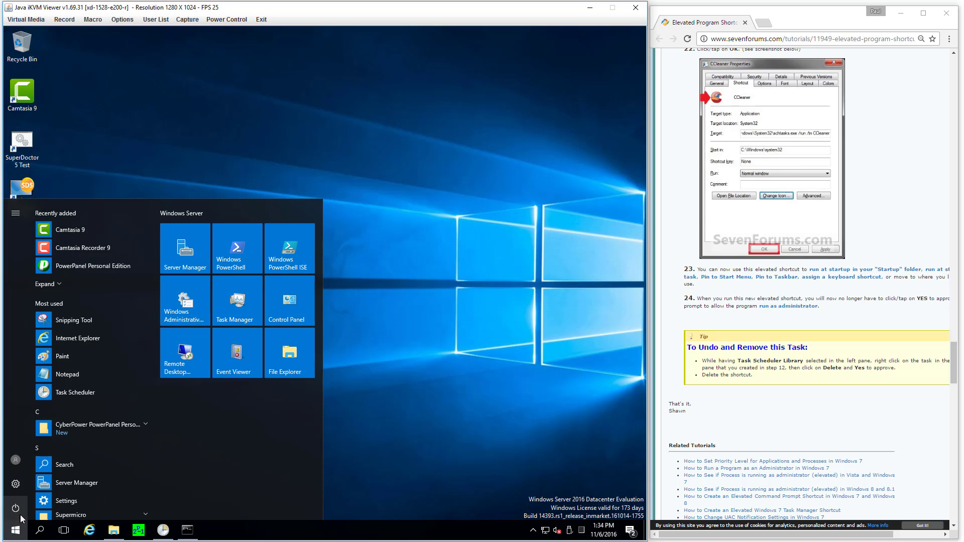
left_click(15, 460)
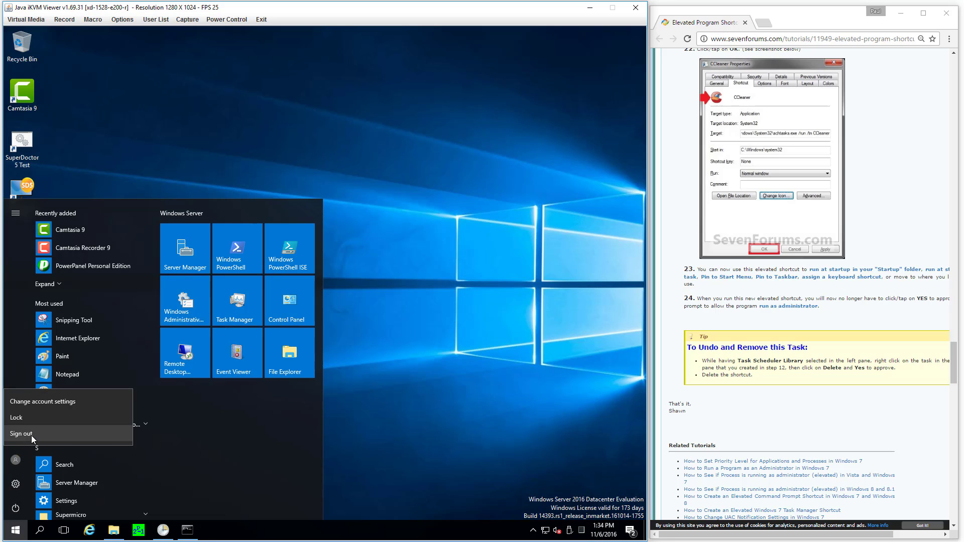
left_click(31, 435)
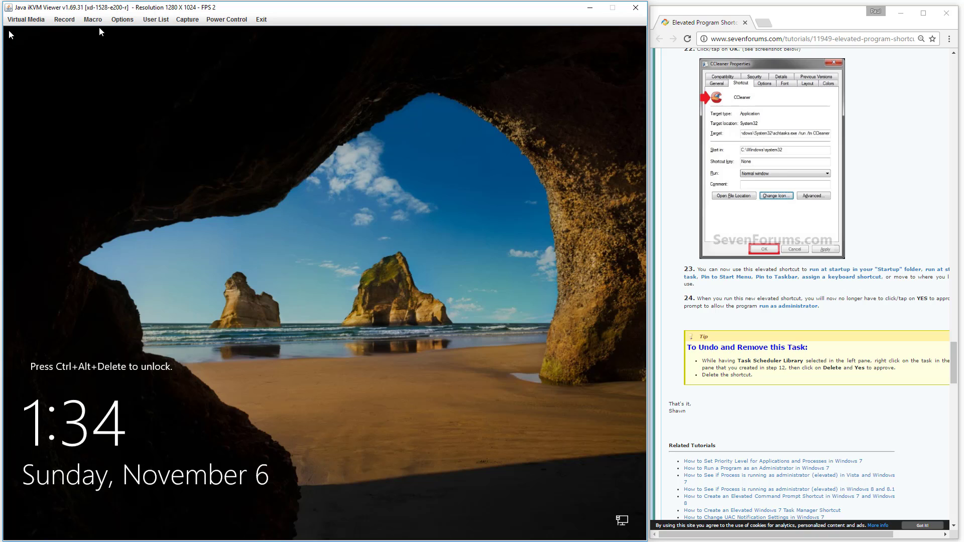
left_click(99, 23)
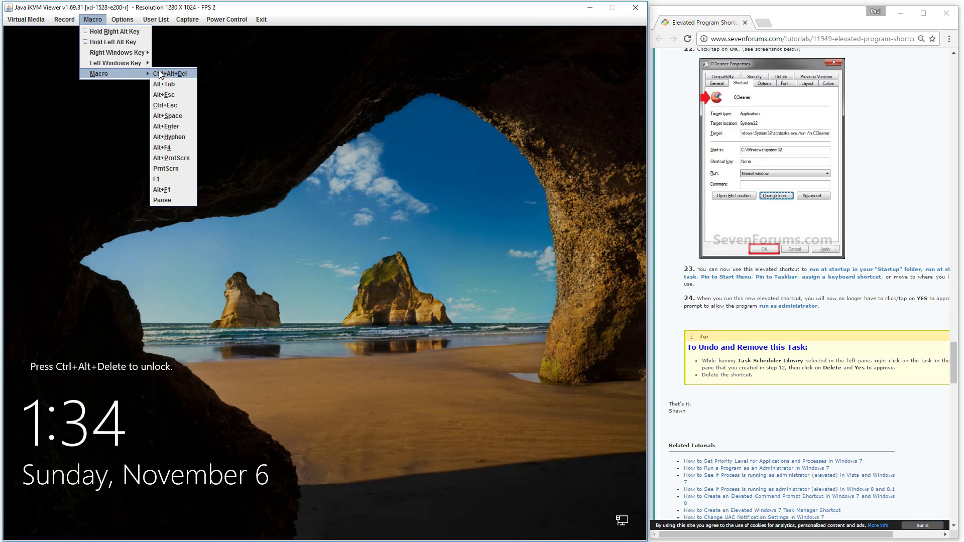
Send Ctrl+Alt+Del and sign in as Administrator with the account password
left_click(162, 74)
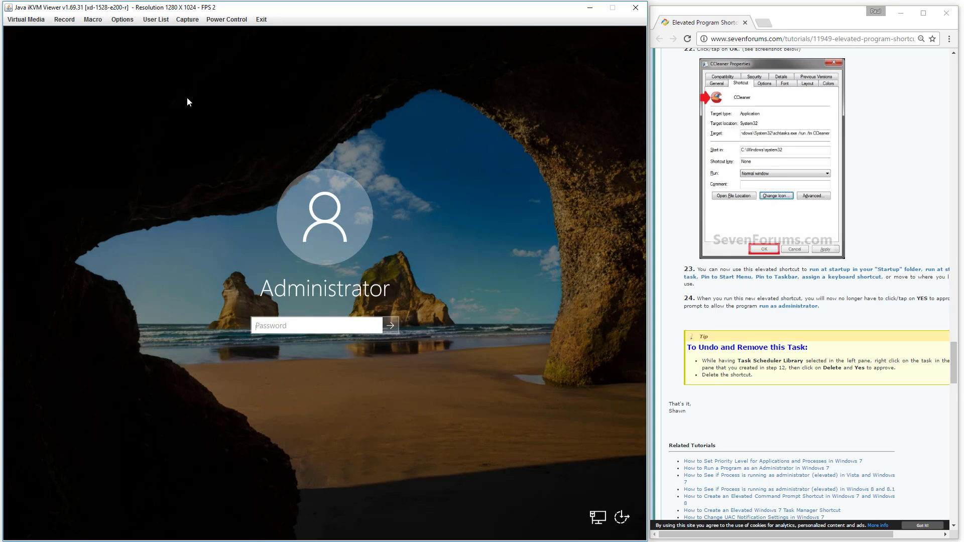
type("*********")
key("Return")
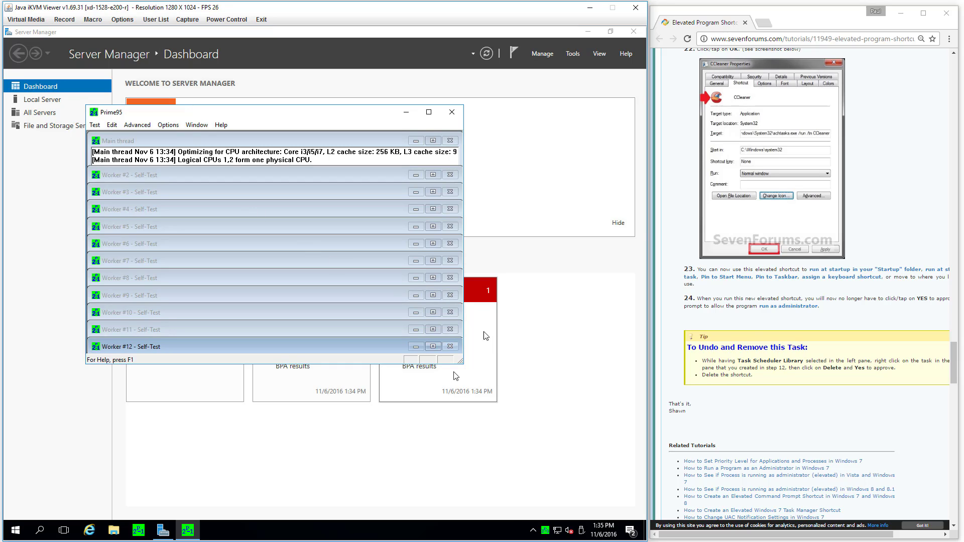
Check Task Manager's Performance view for about 94–97% CPU load from Prime95
left_click(462, 529)
right_click(461, 527)
left_click(495, 478)
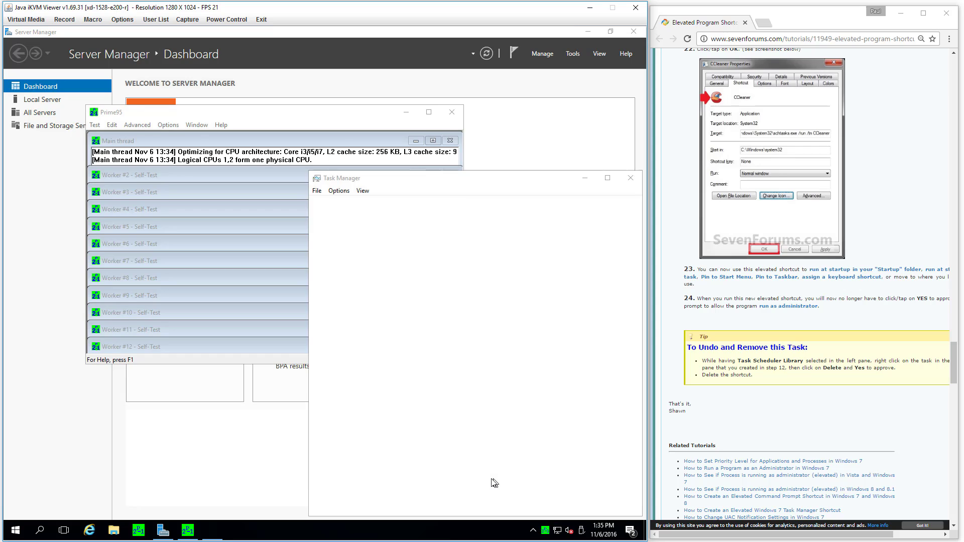
left_click(366, 204)
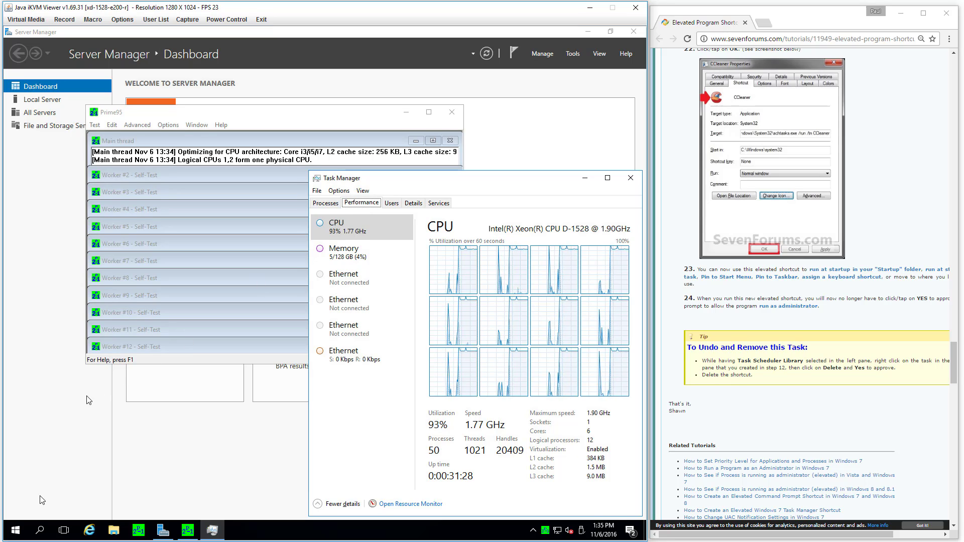
Shut down the server, accepting the default shutdown reason
left_click(20, 527)
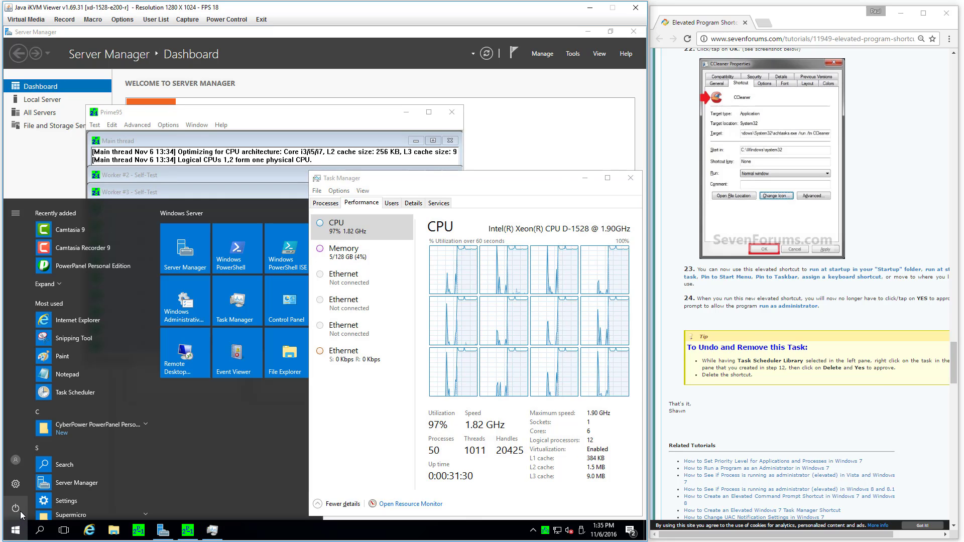
left_click(16, 508)
left_click(34, 471)
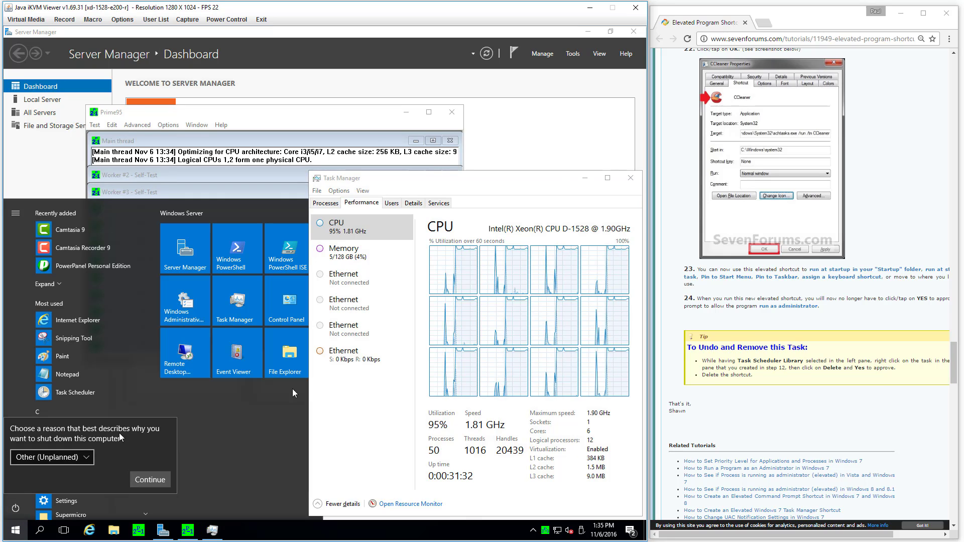
left_click(152, 482)
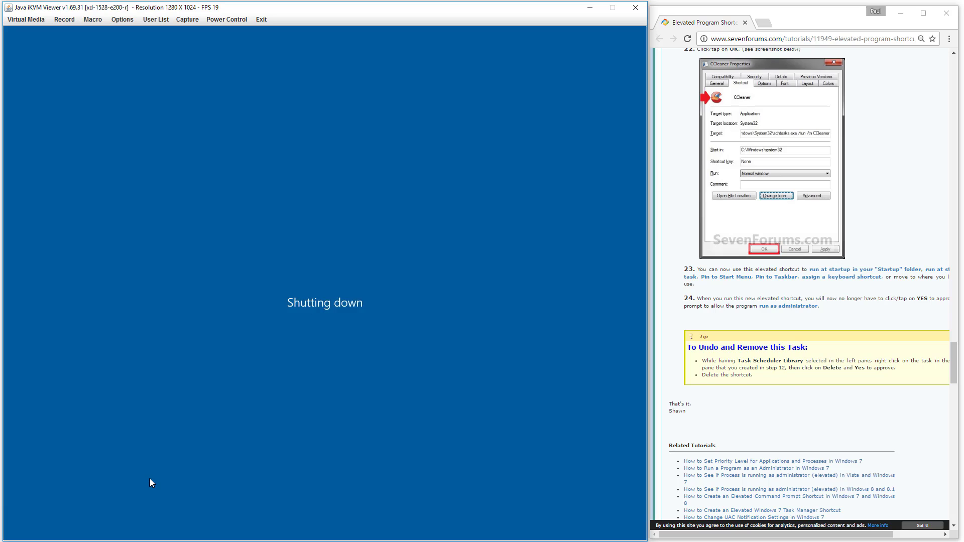